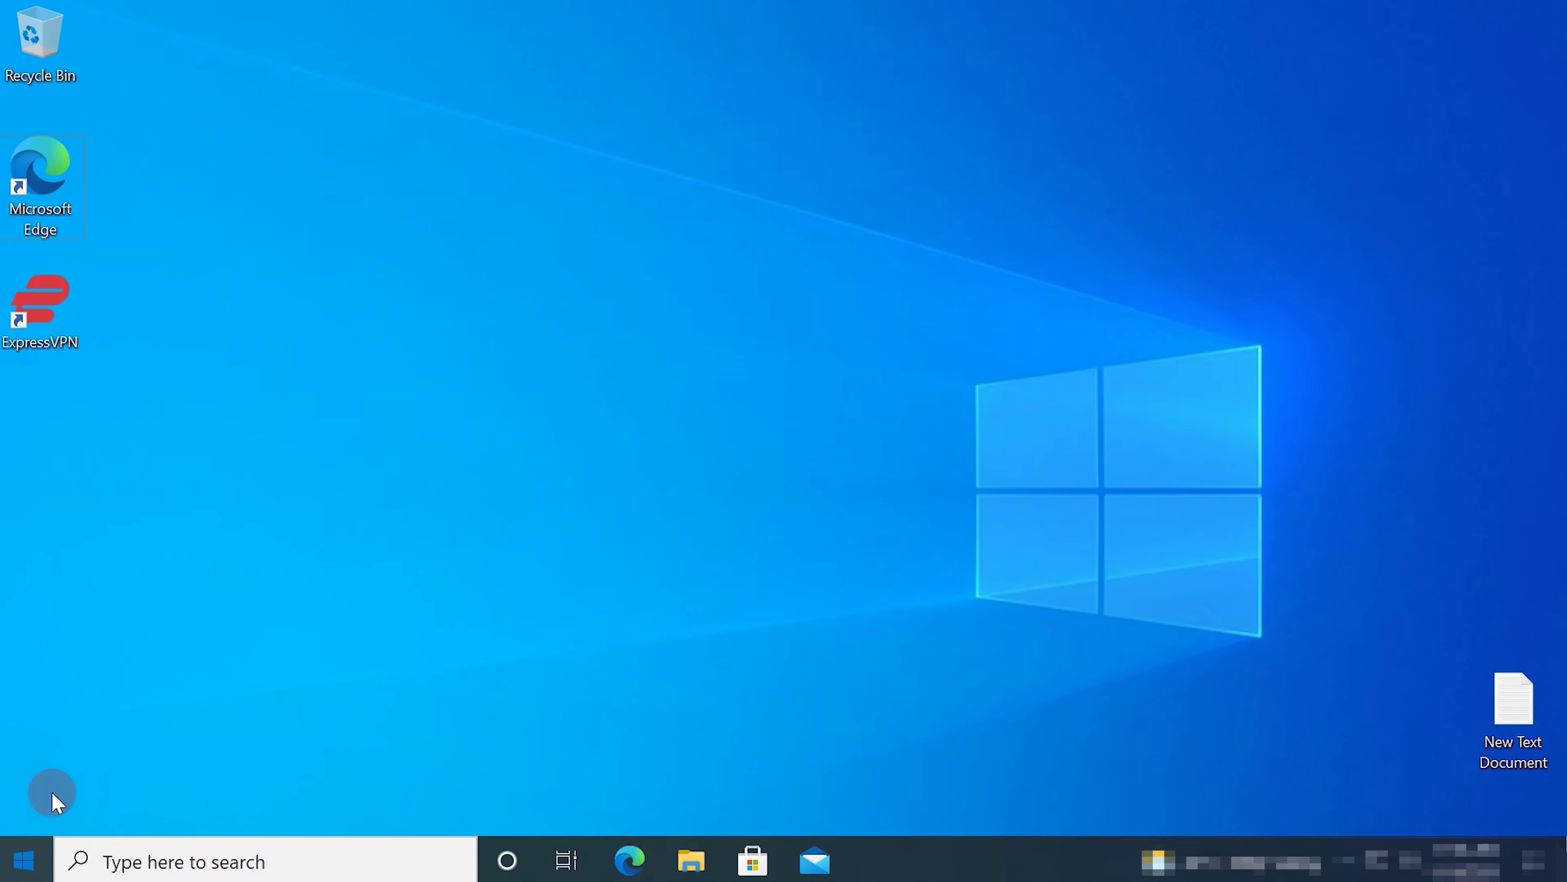
Step: Uninstall ExpressVPN from the Apps & features list in Windows Settings and confirm the removal
key(super)
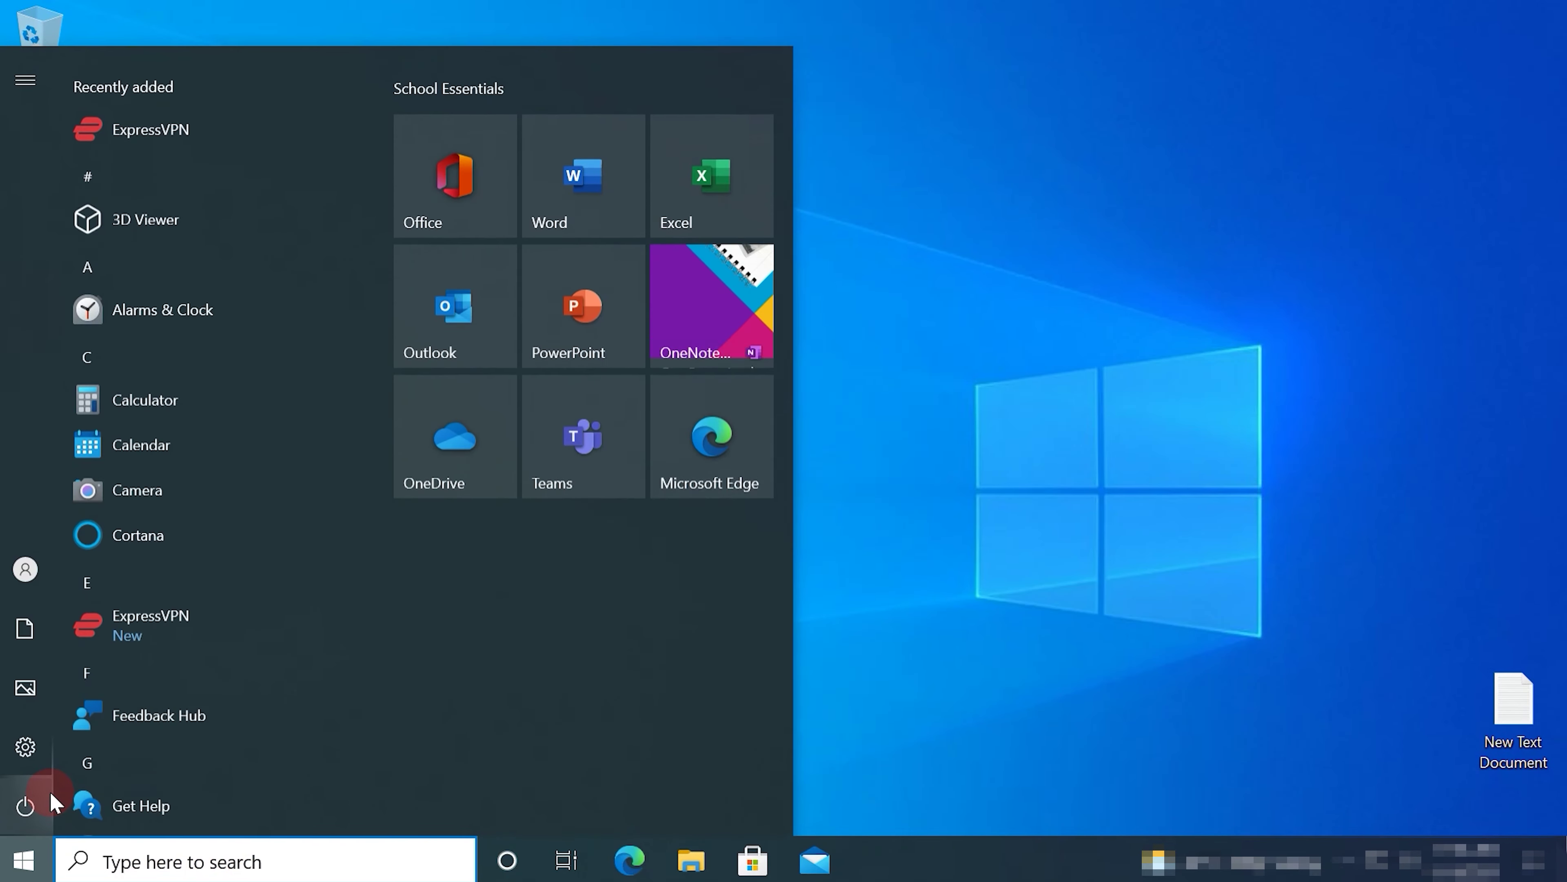
click(54, 756)
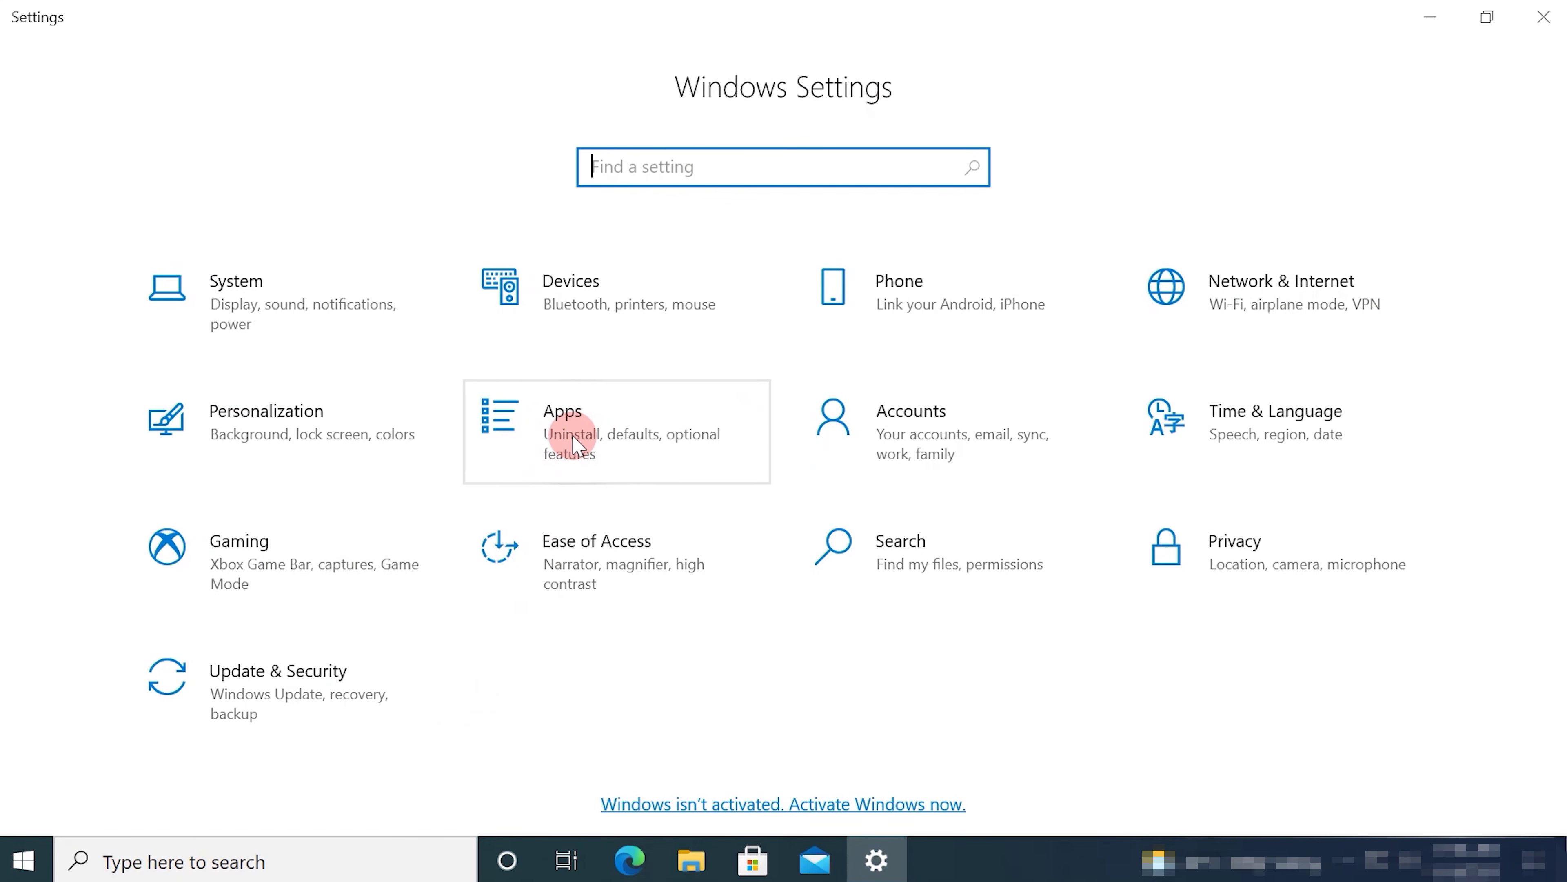
click(574, 443)
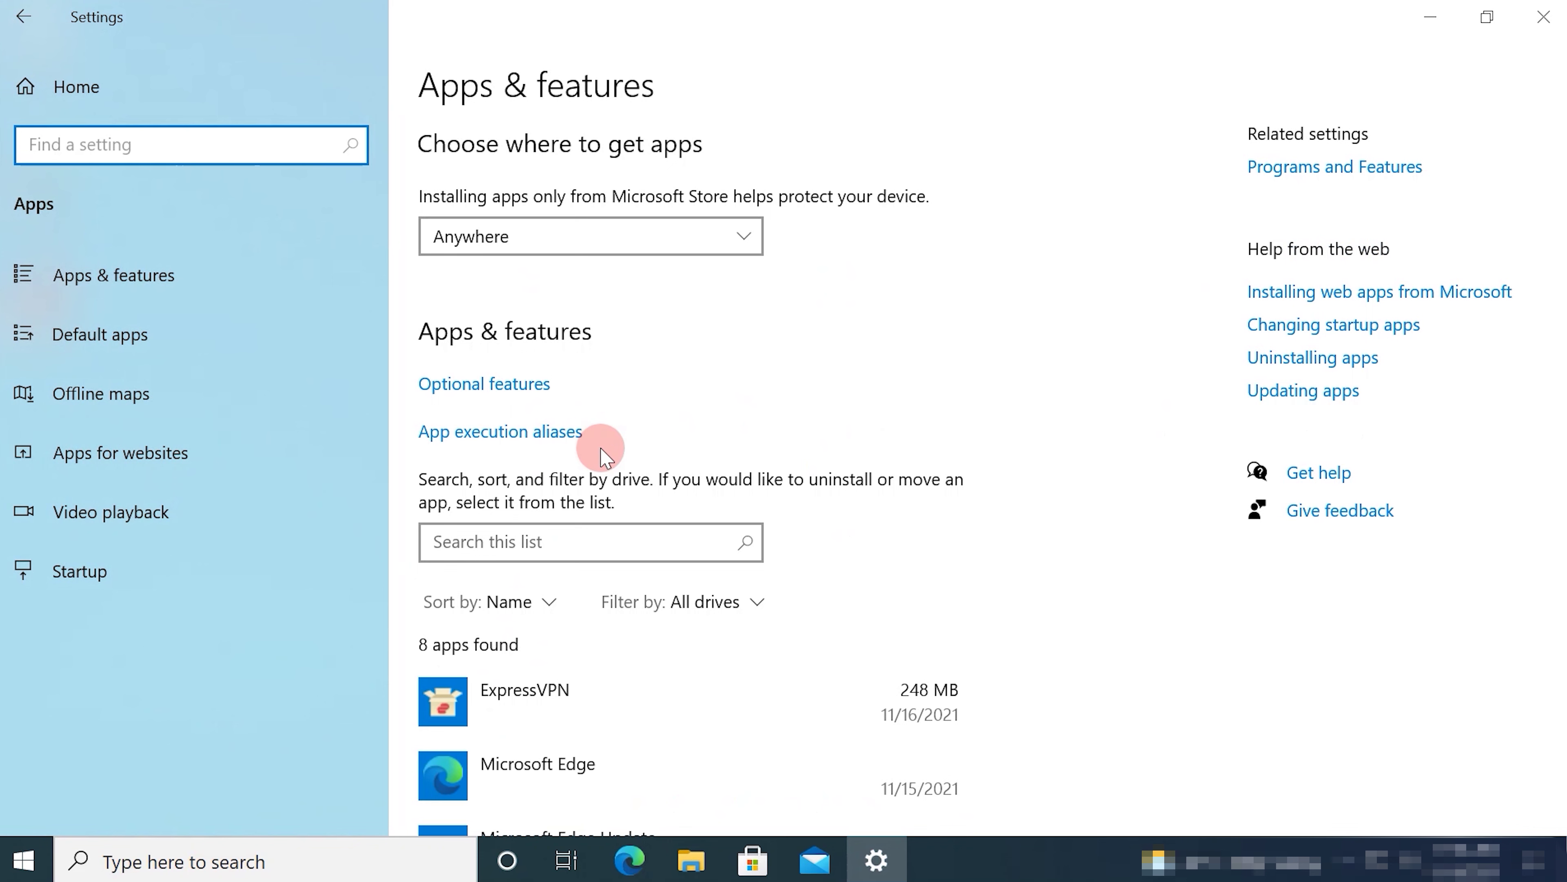
scroll(604, 457, down, 5)
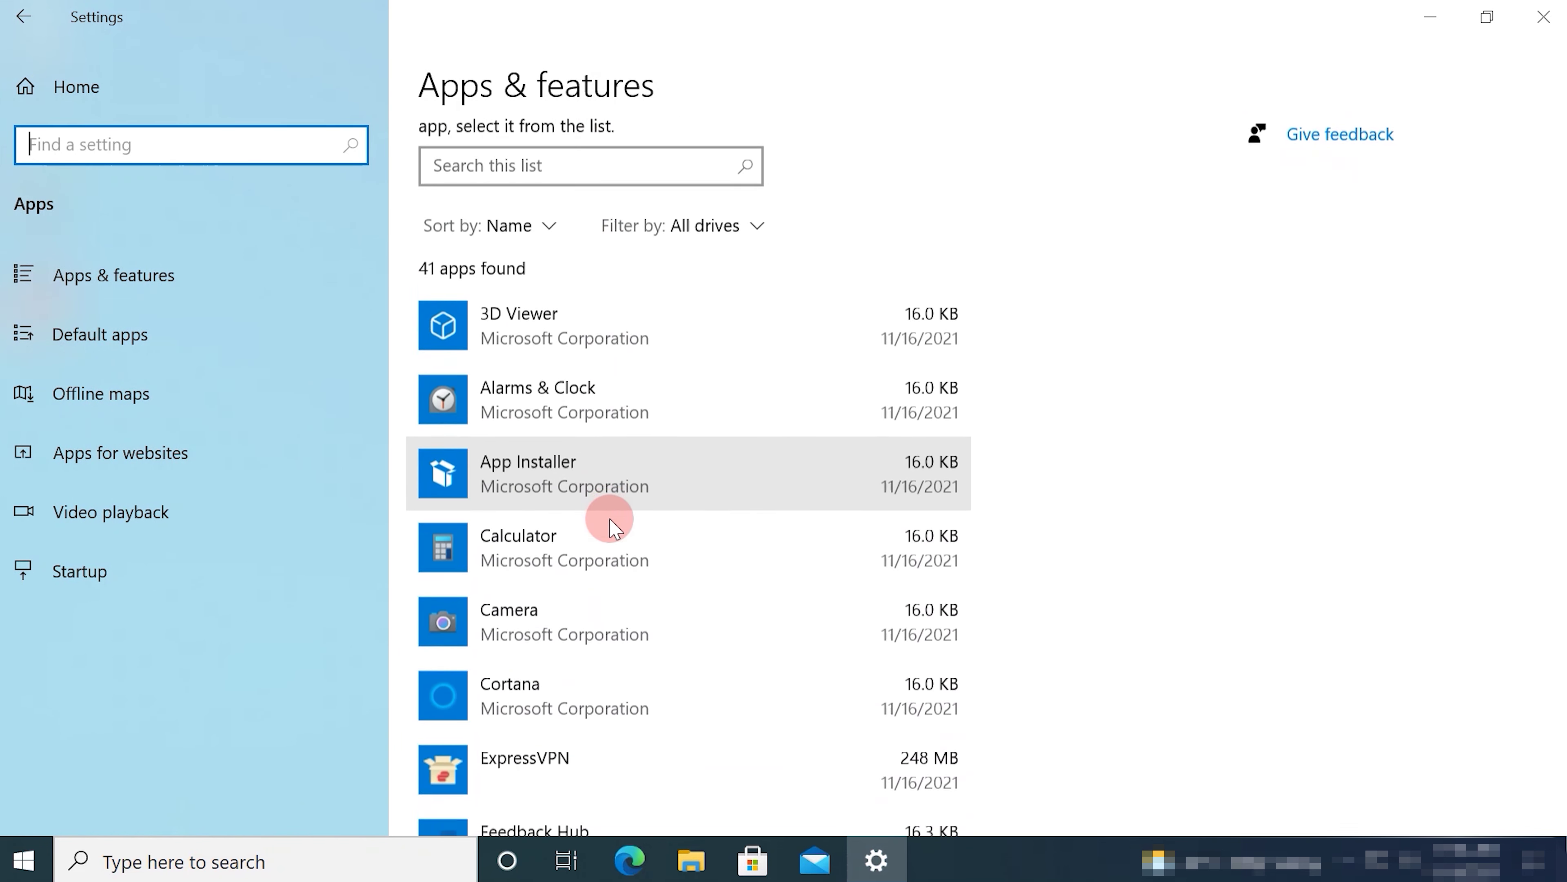
scroll(605, 519, down, 4)
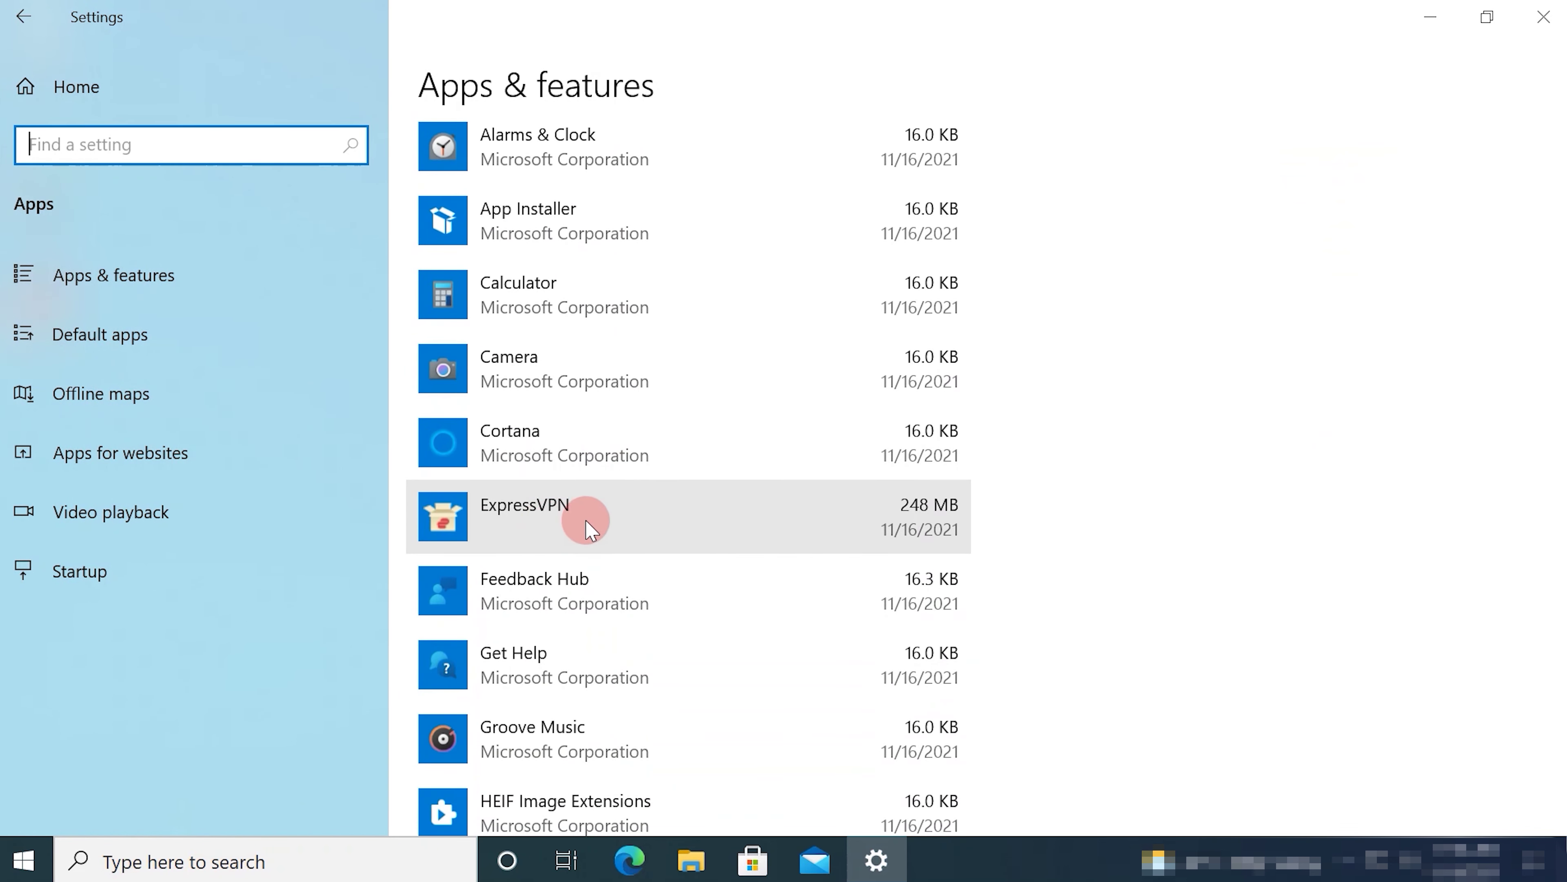
click(589, 529)
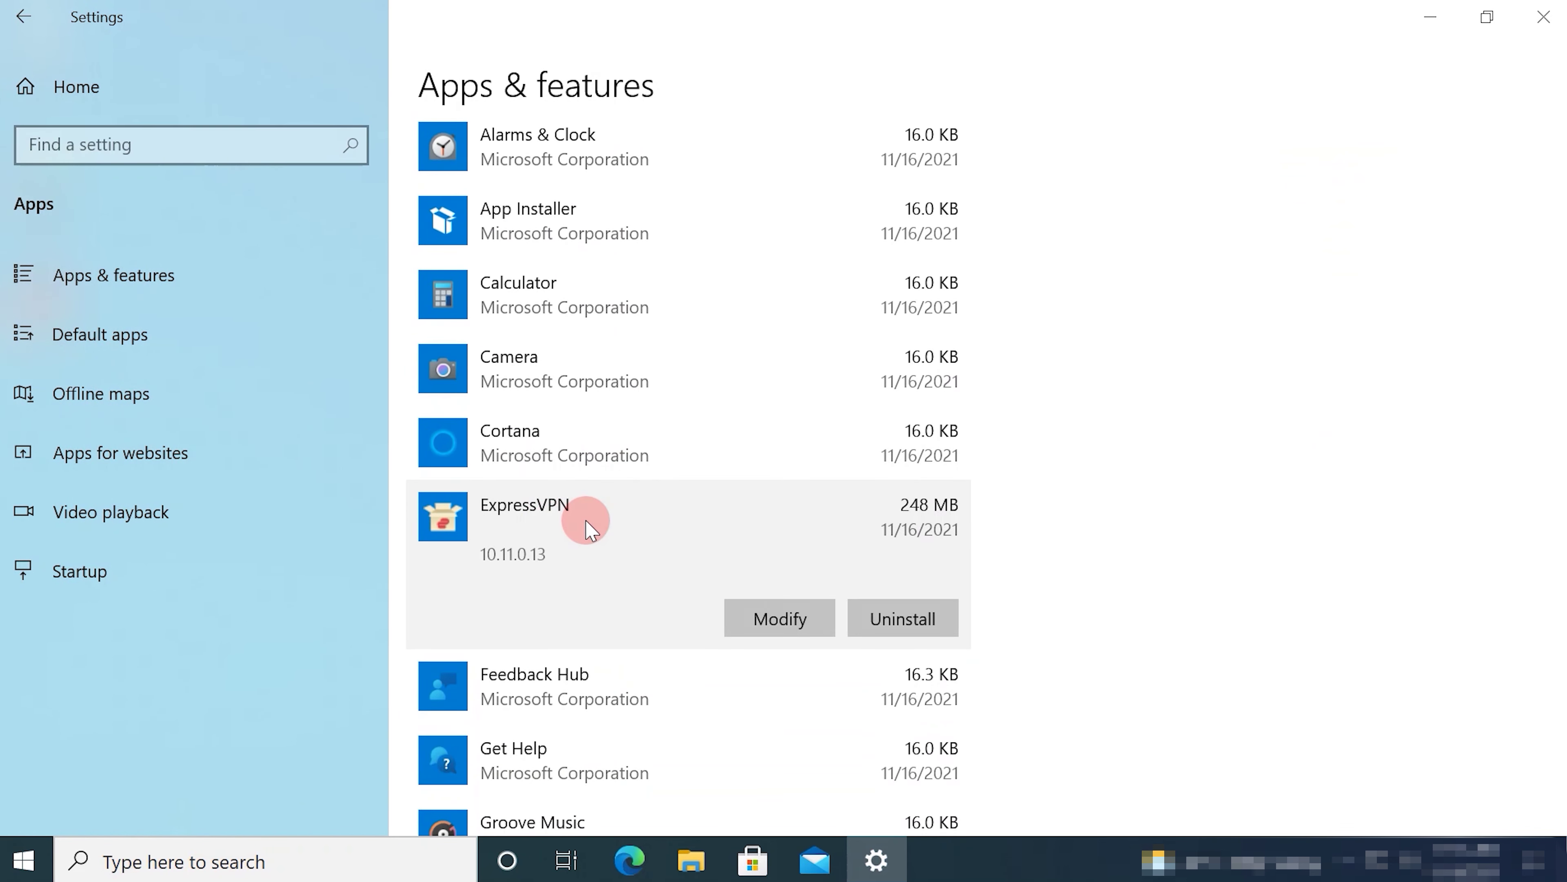
click(892, 623)
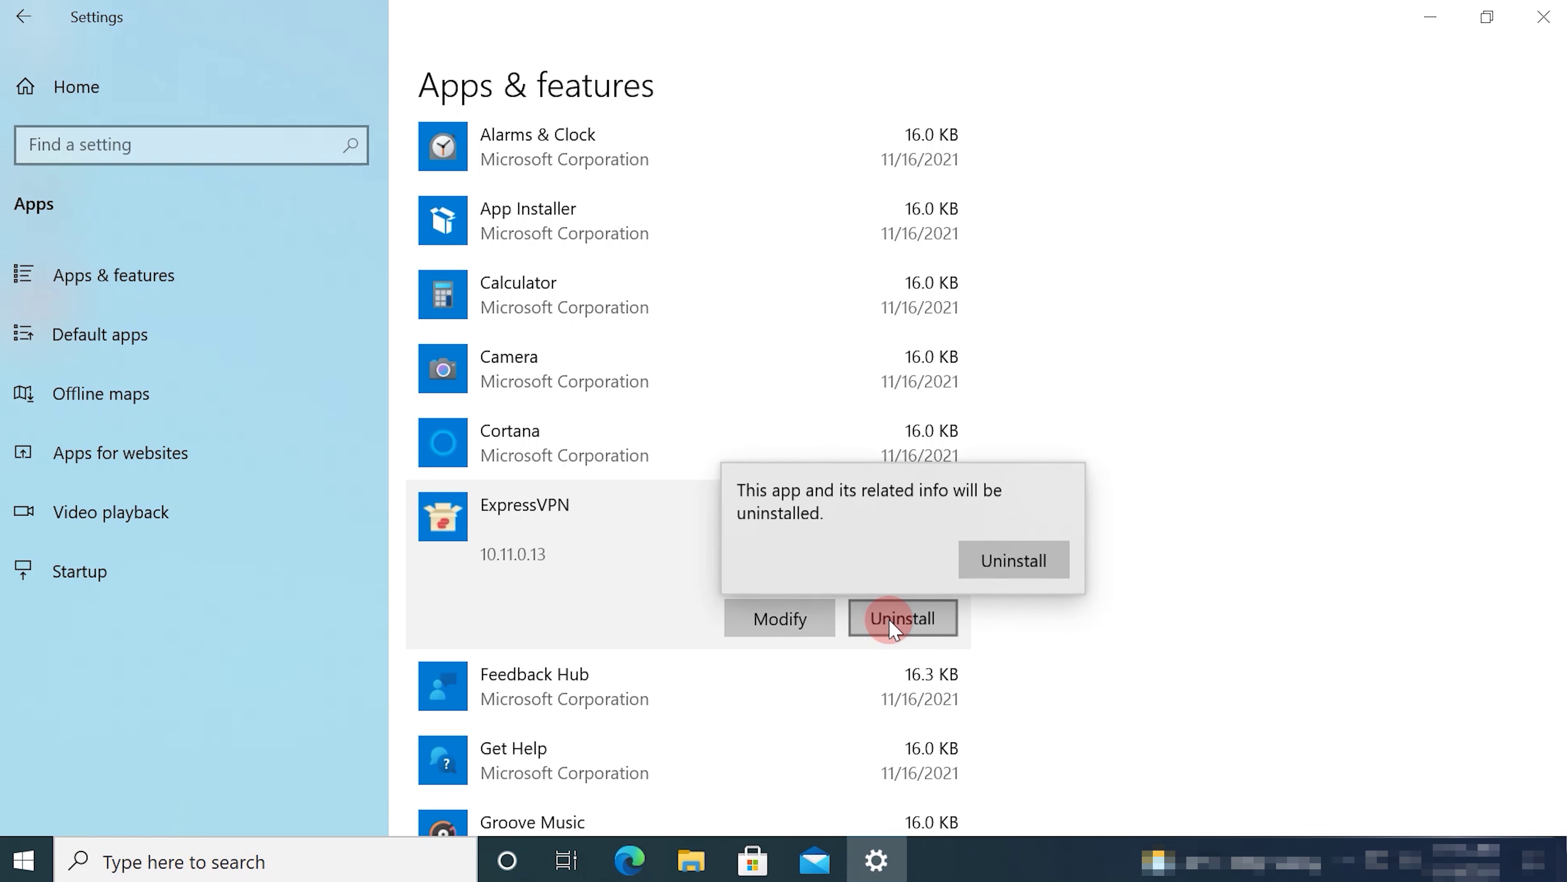
click(1006, 563)
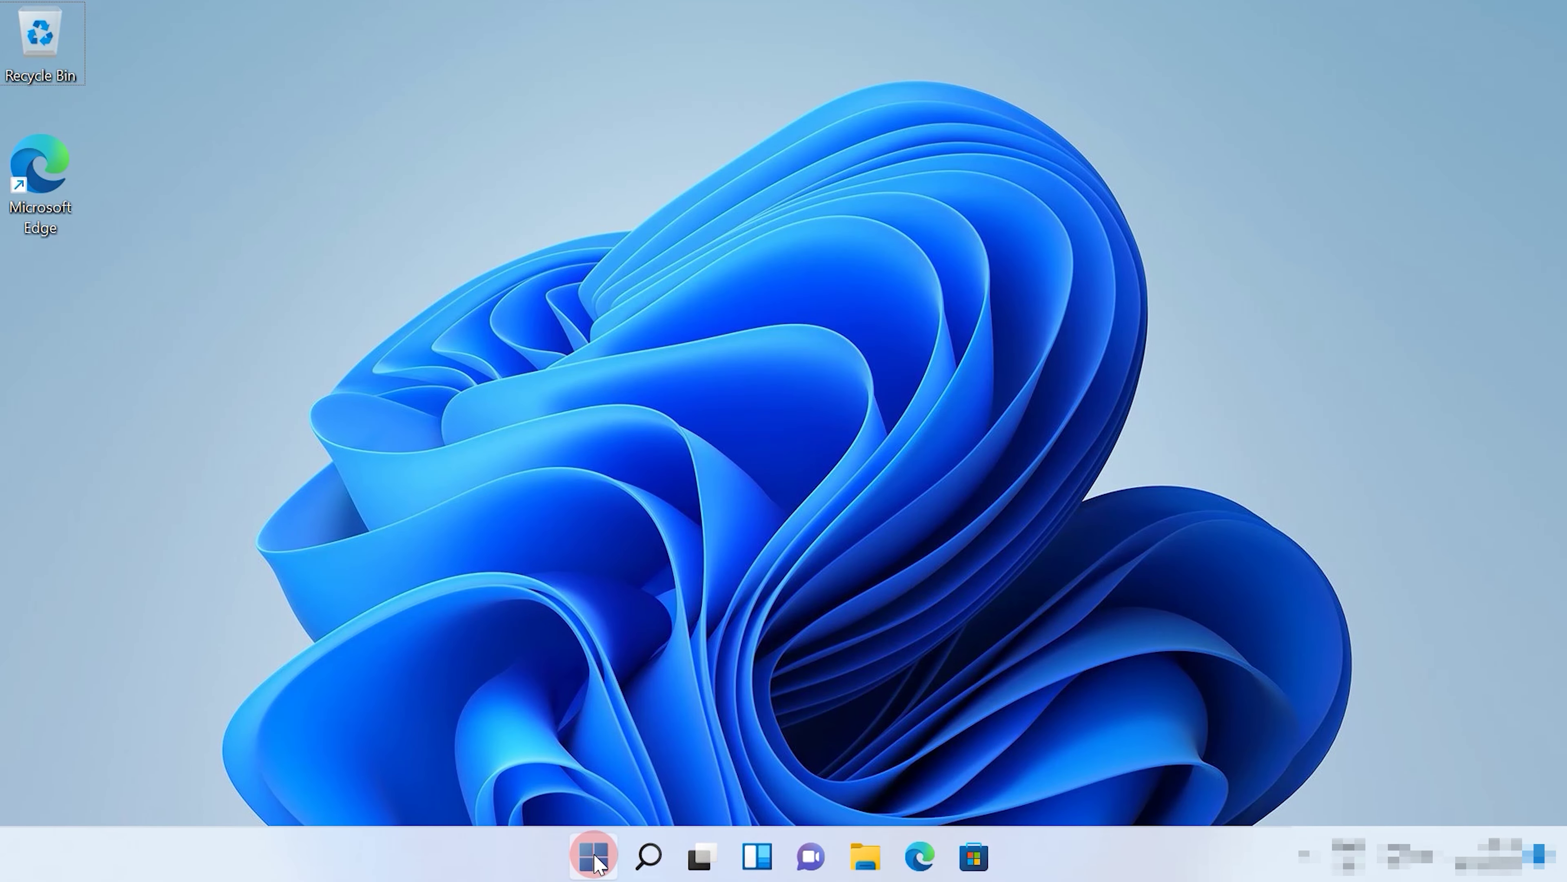
Step: On the Windows 11 desktop, find Lightshot-5.5.0.7 in the Settings list of installed apps and choose to uninstall it
click(594, 859)
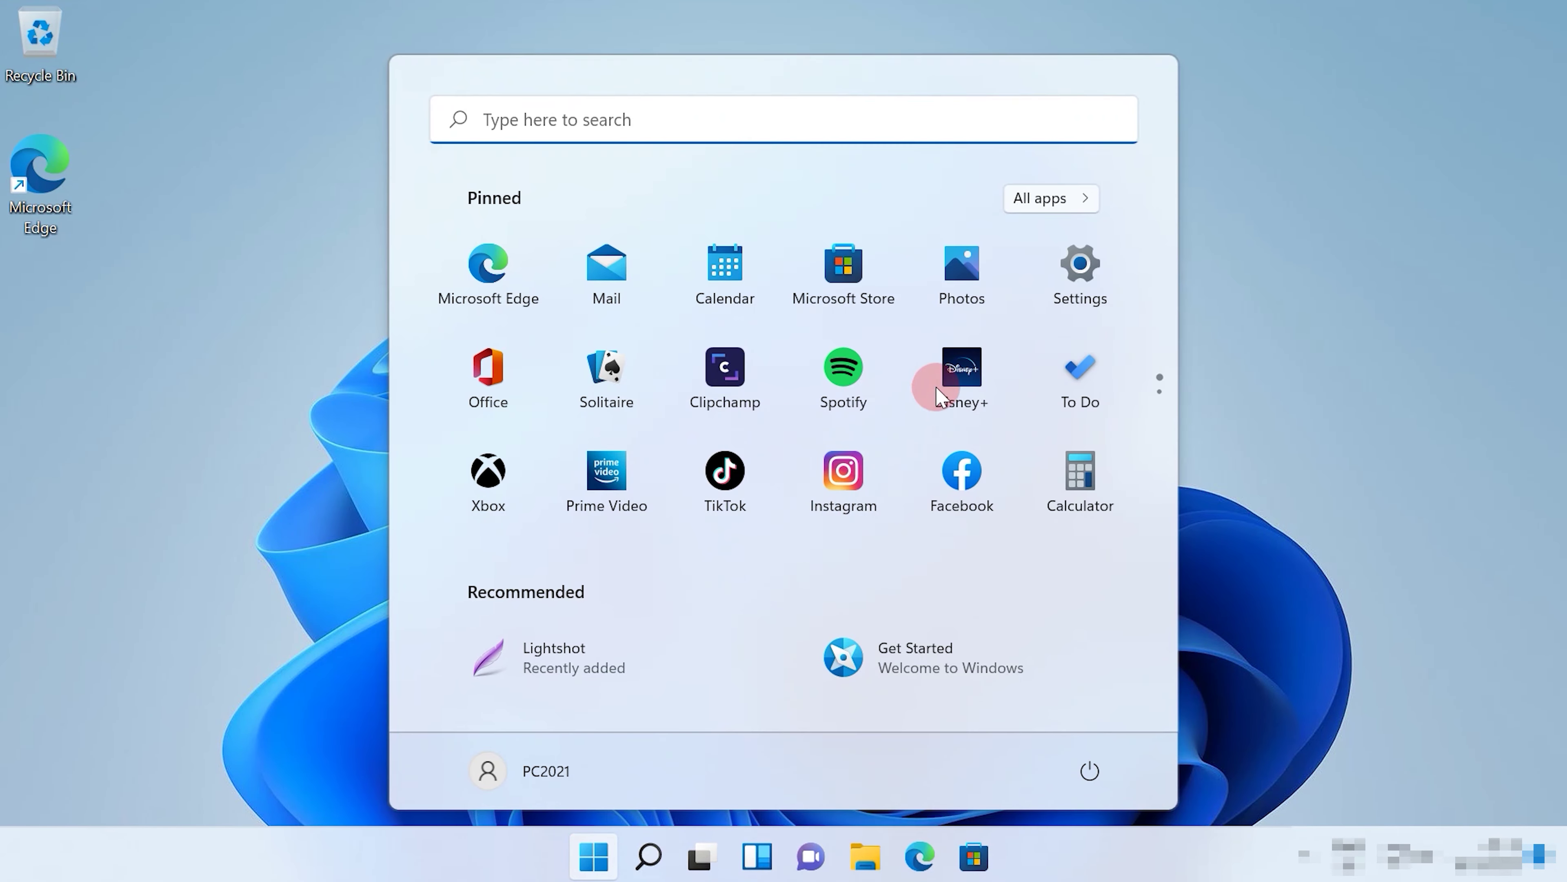
click(1077, 287)
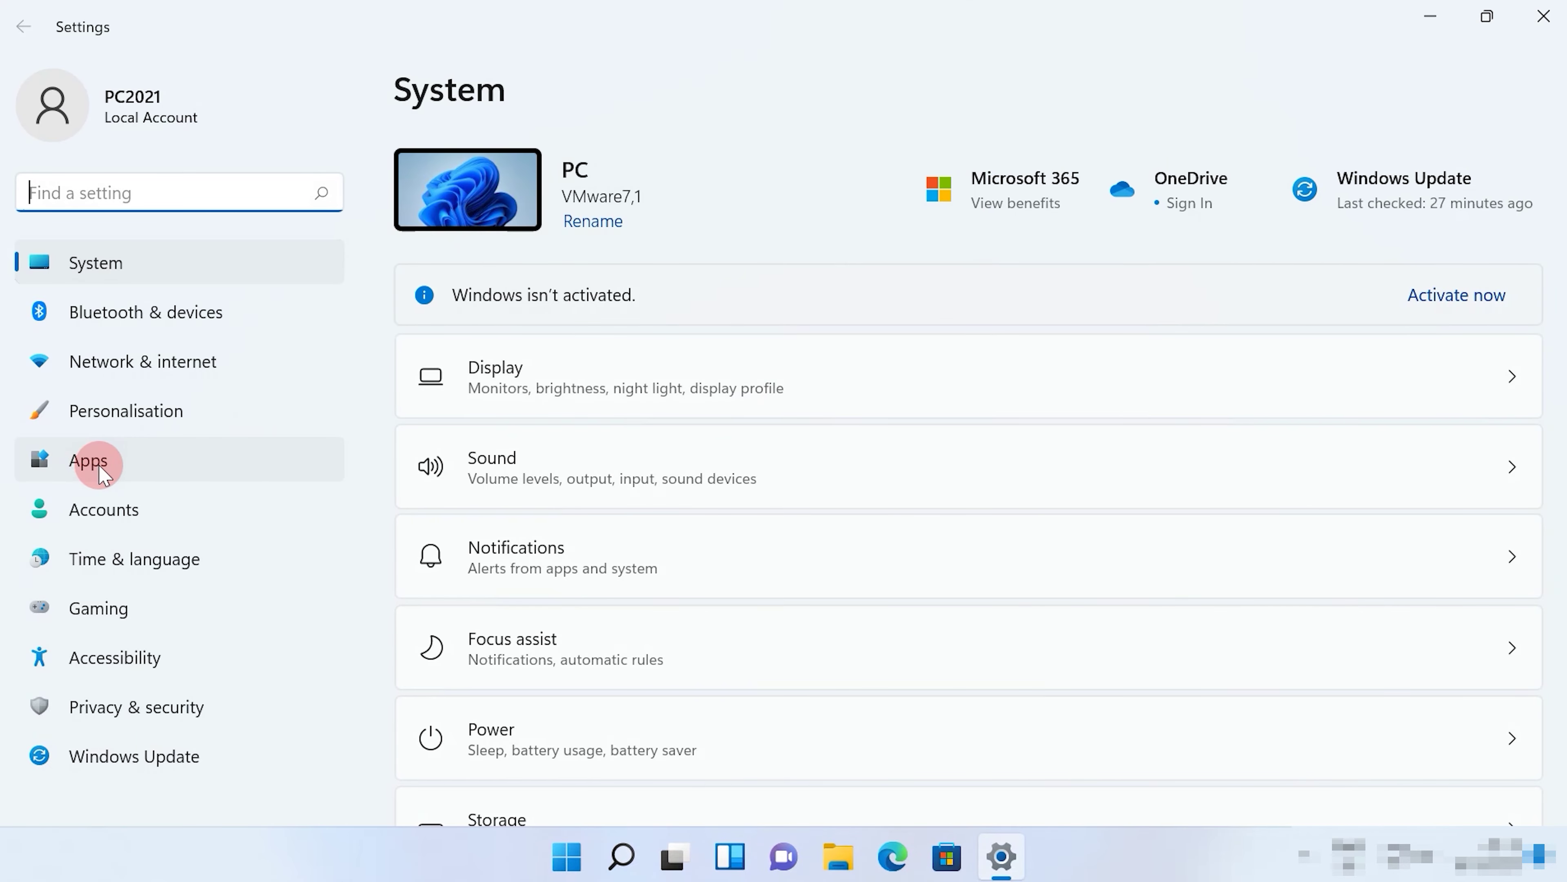
click(99, 469)
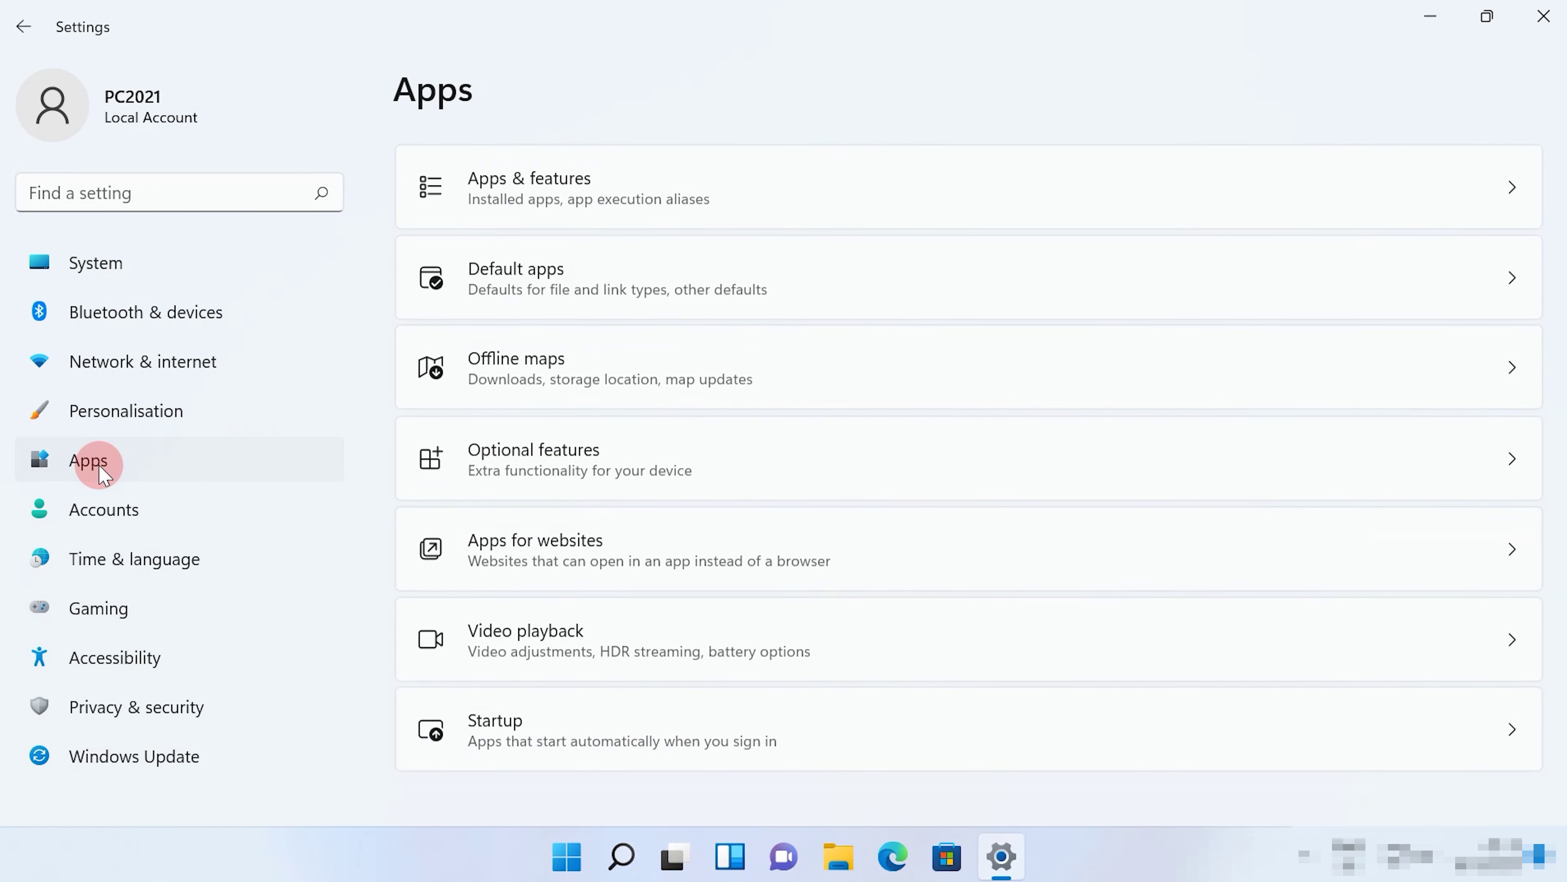
click(709, 198)
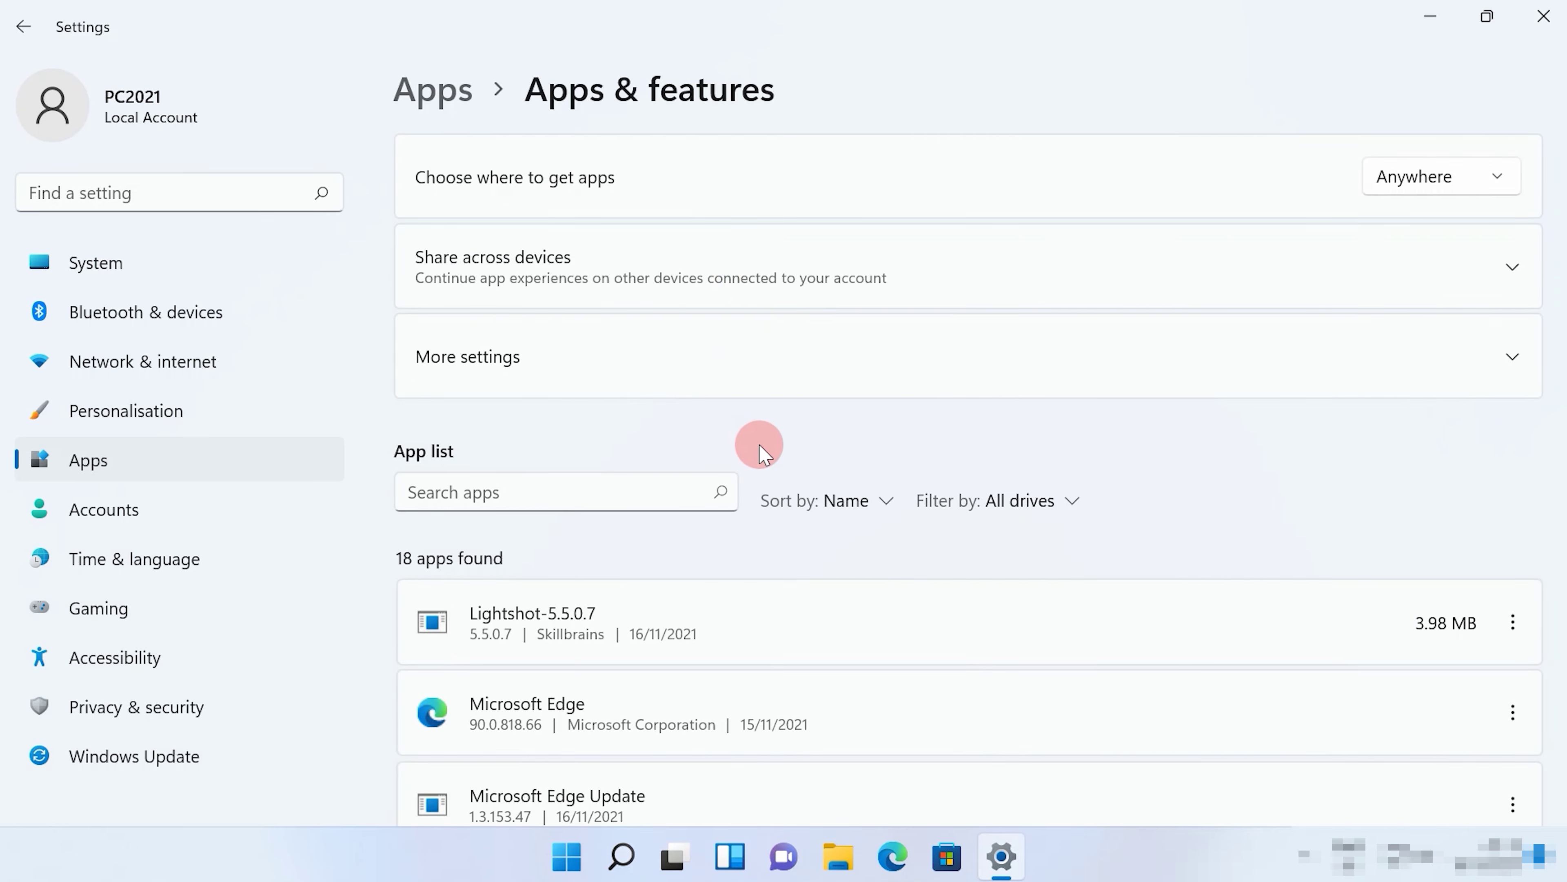
scroll(818, 500, down, 8)
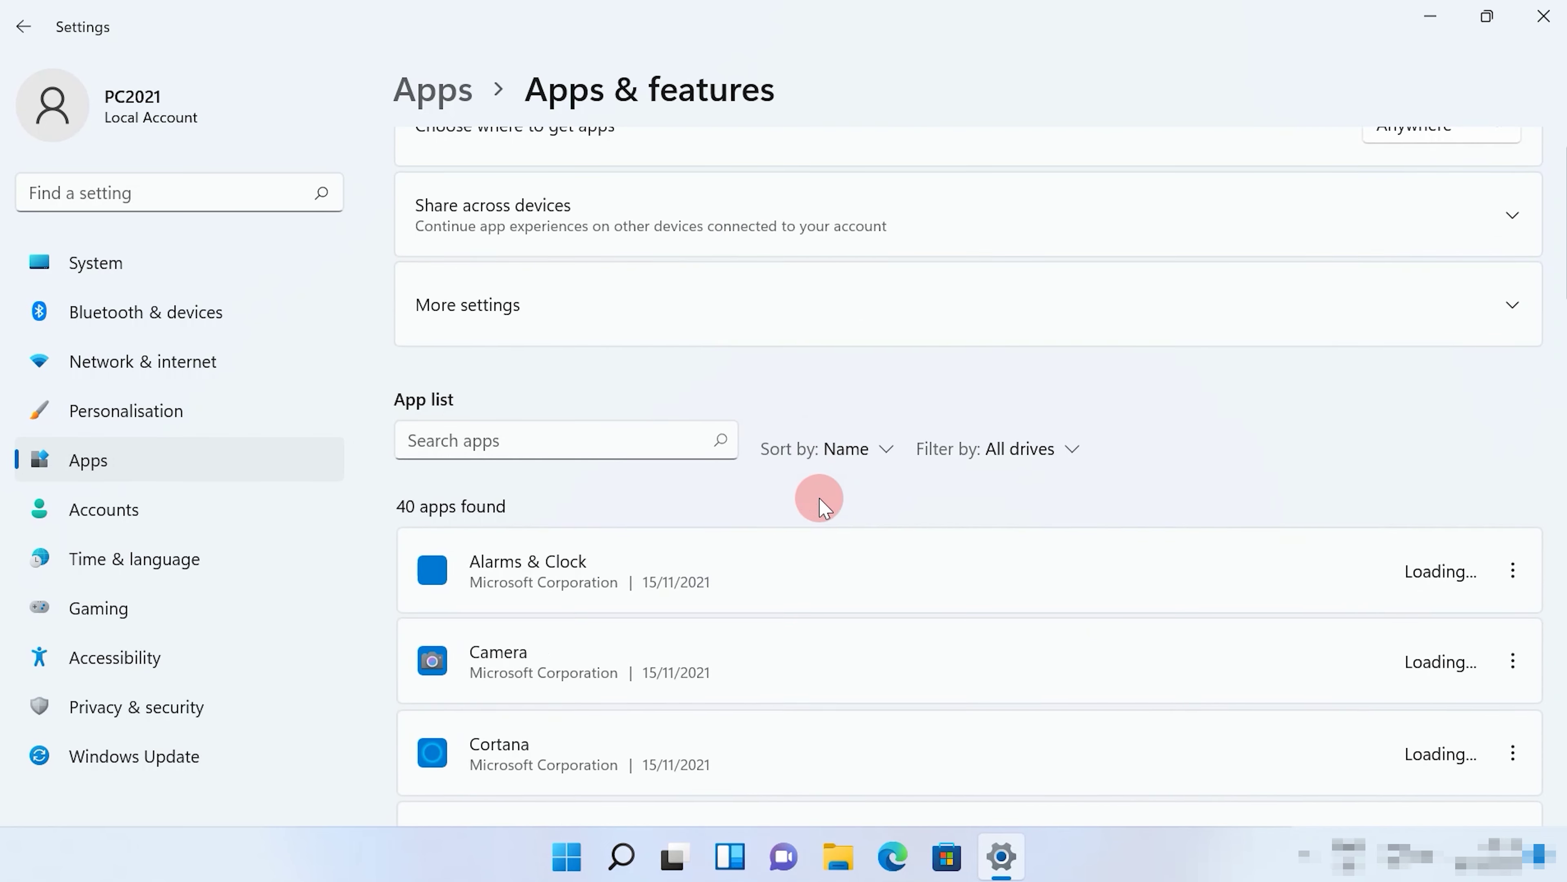
scroll(809, 503, down, 4)
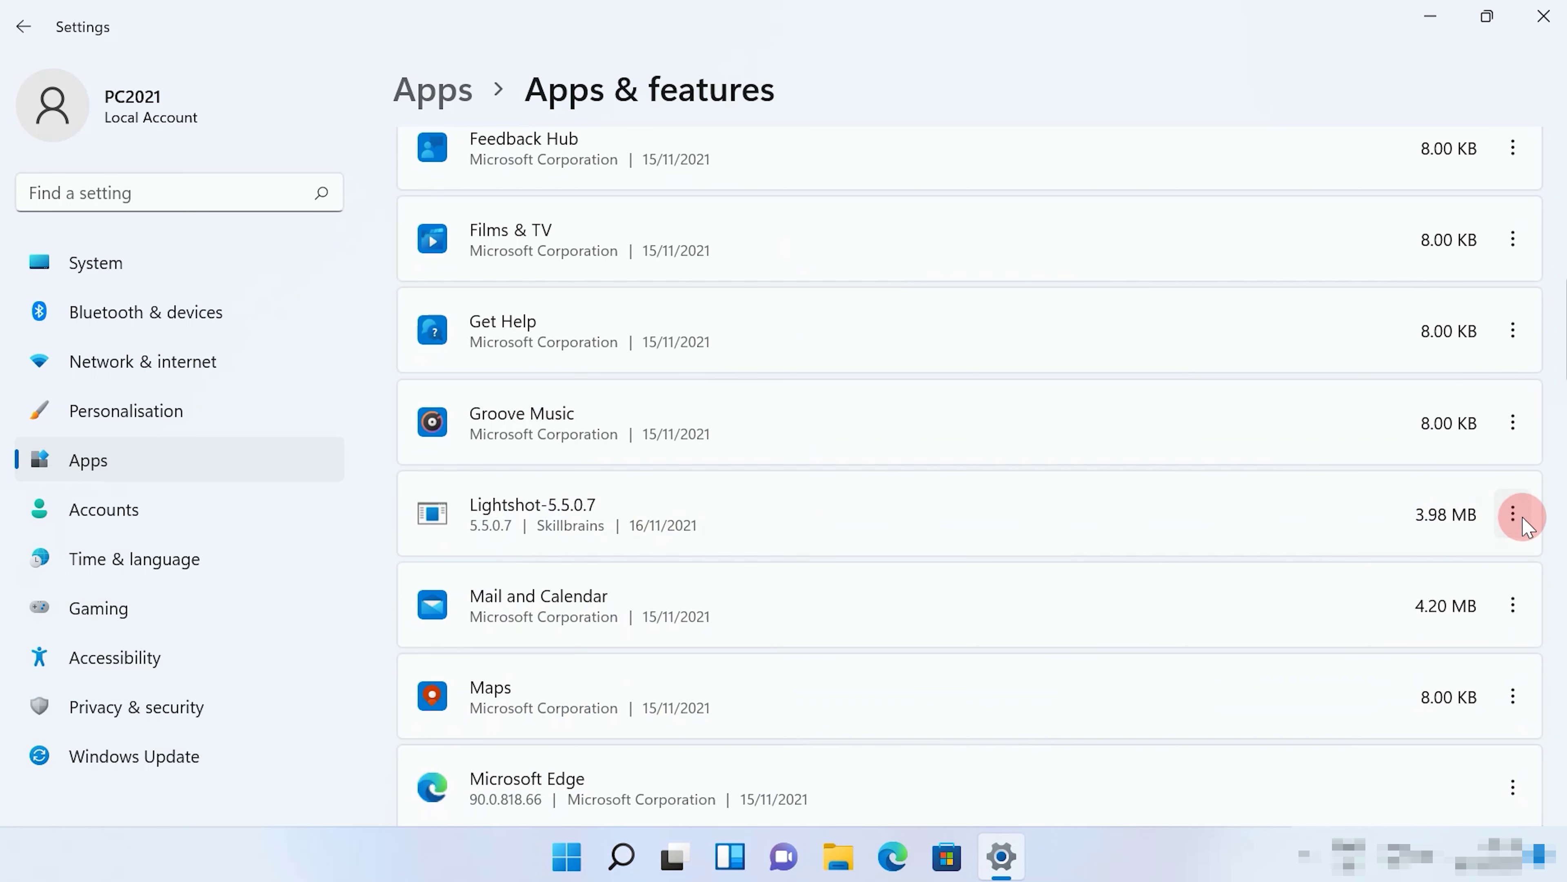
click(1513, 518)
click(1301, 604)
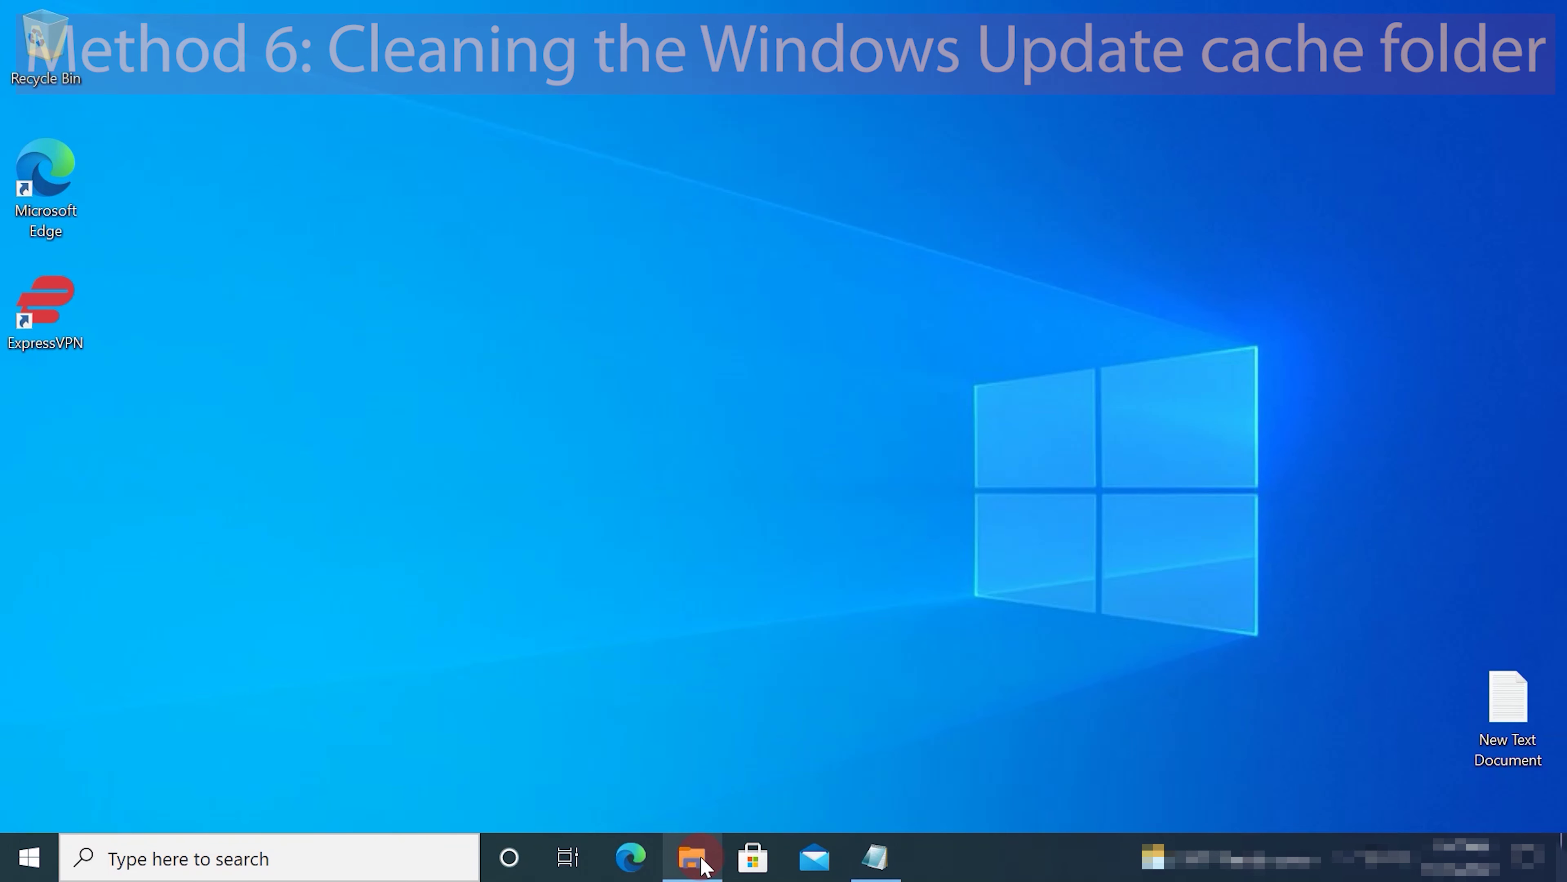
Step: Locate the SoftwareDistribution folder inside C:\Windows in File Explorer
click(701, 856)
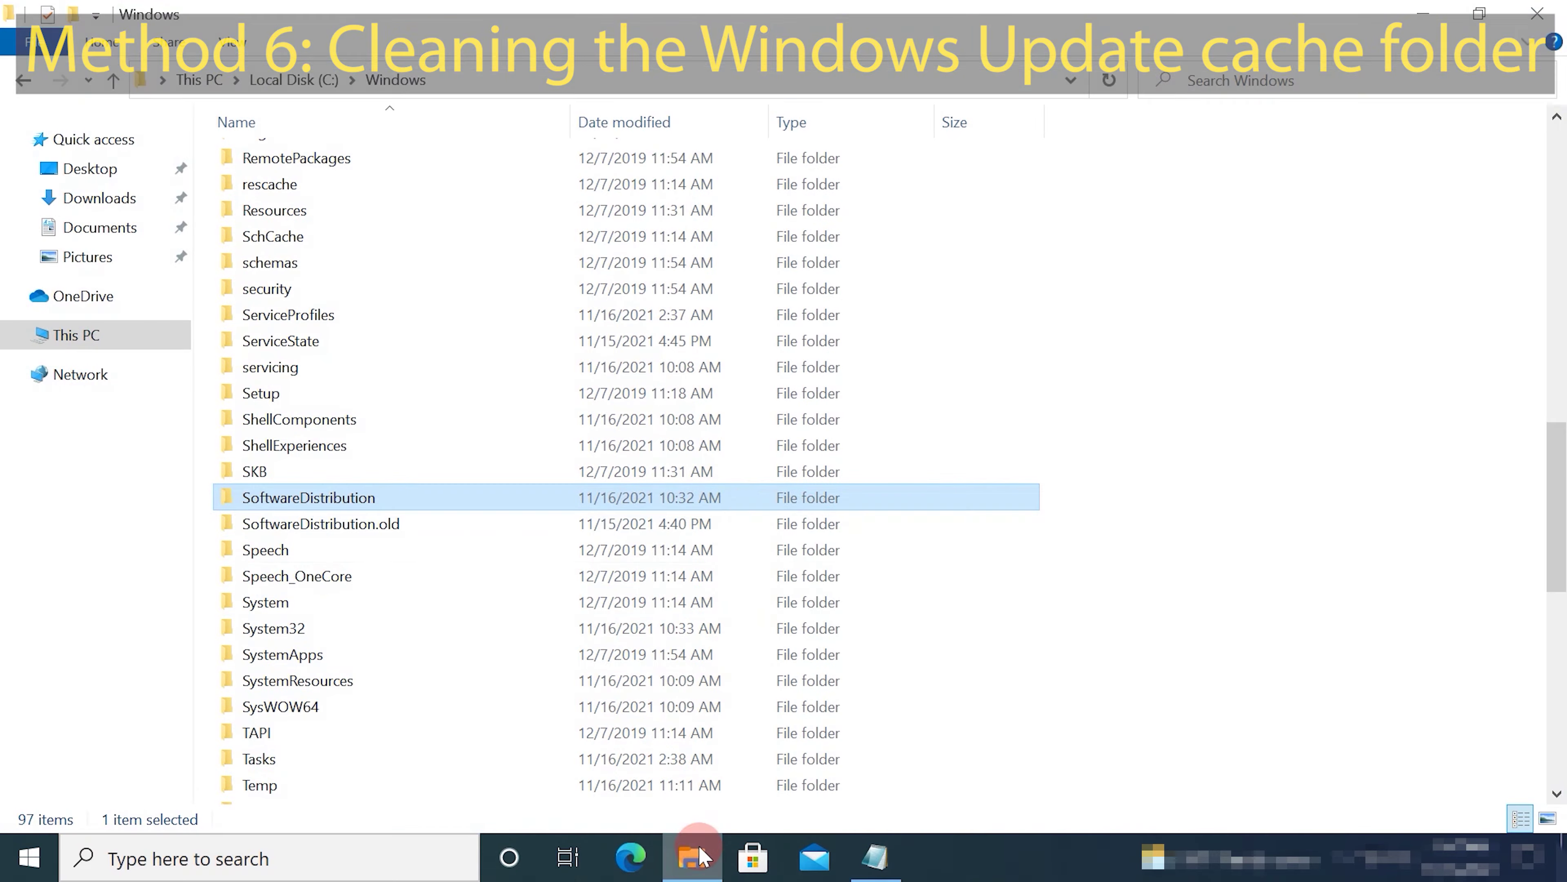
click(766, 503)
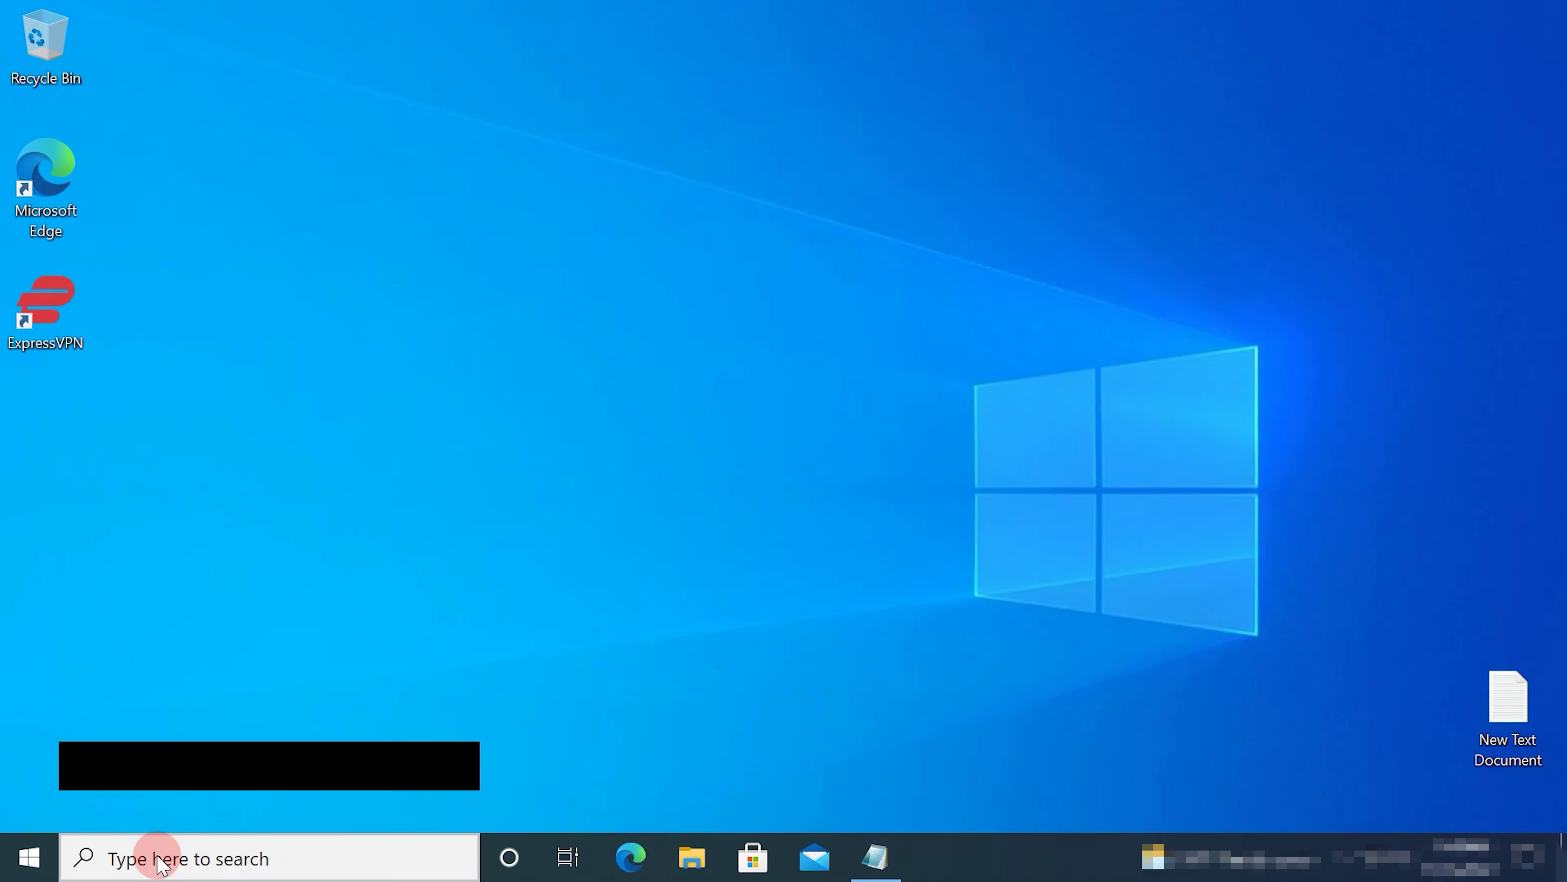
Step: Open a maximized Command Prompt as administrator and stop the Windows Update service with net stop wuauserv
click(158, 857)
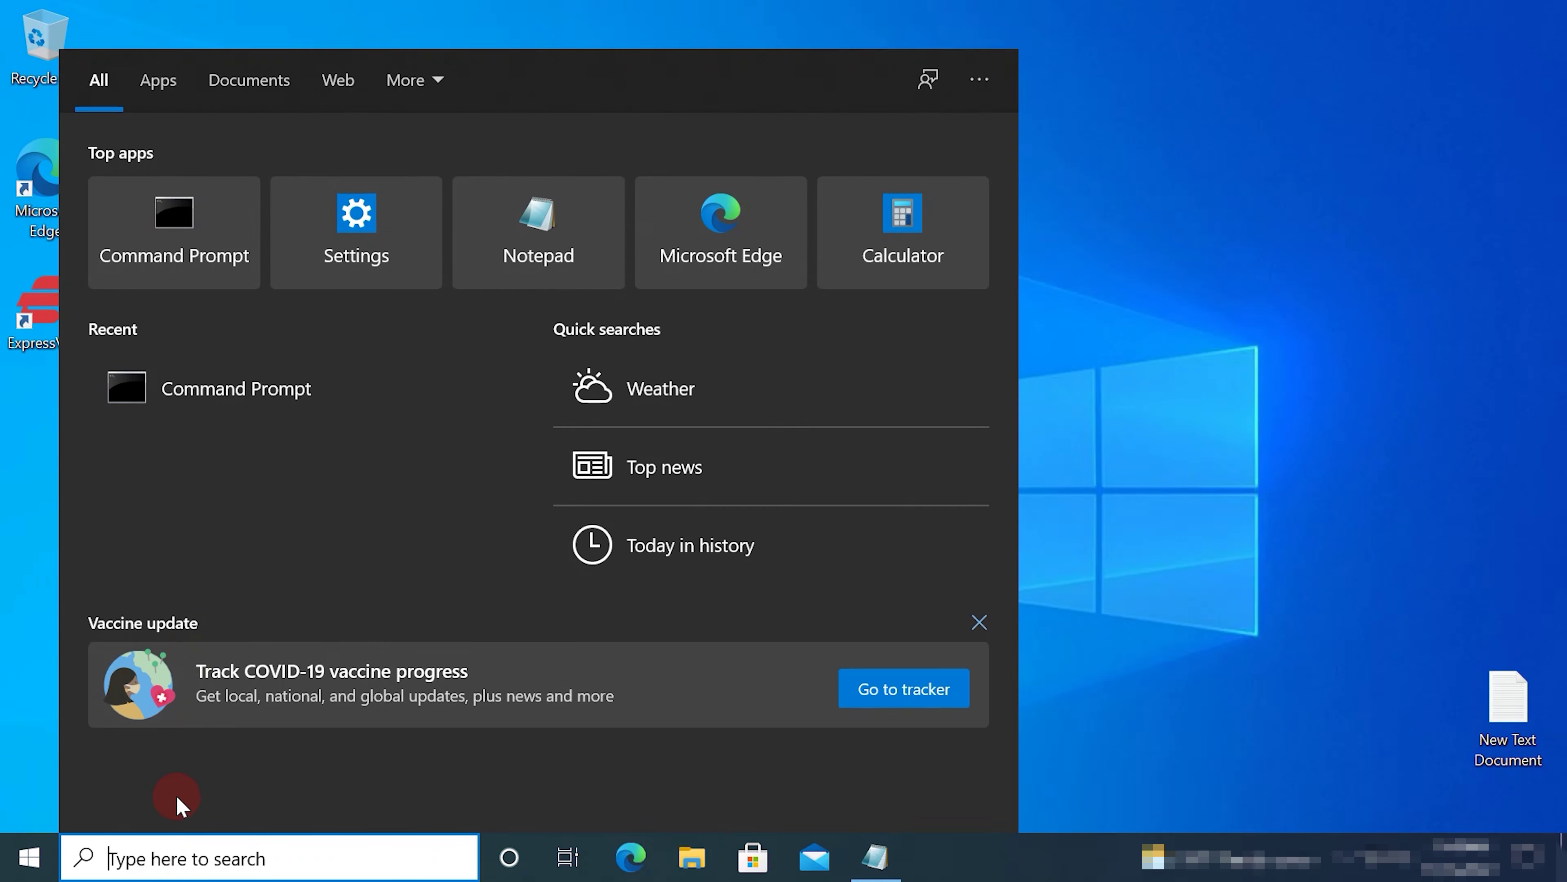
right_click(228, 386)
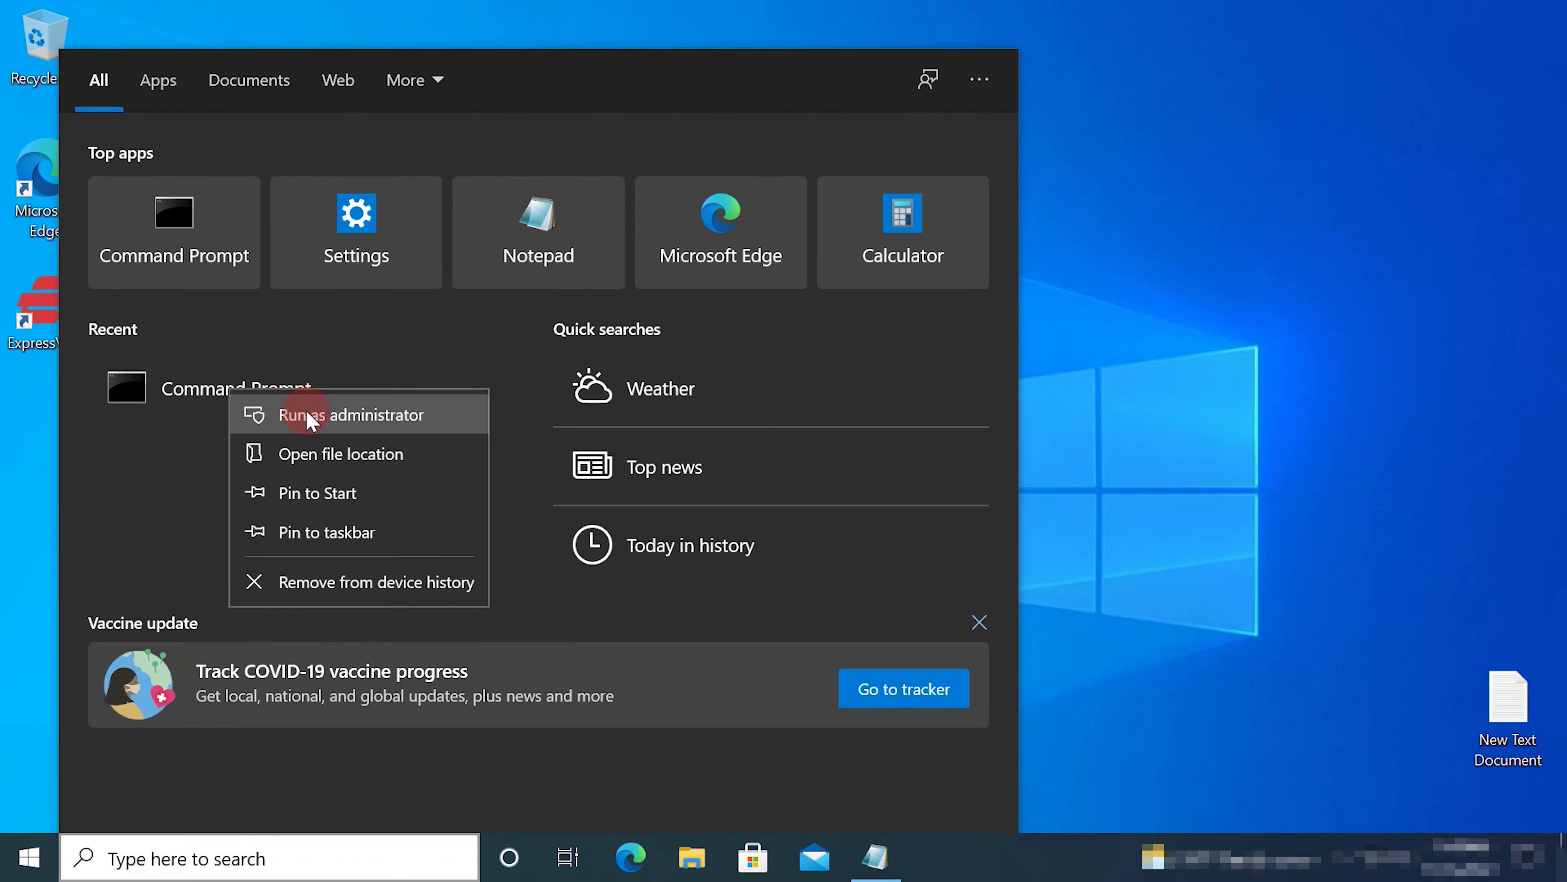
click(321, 414)
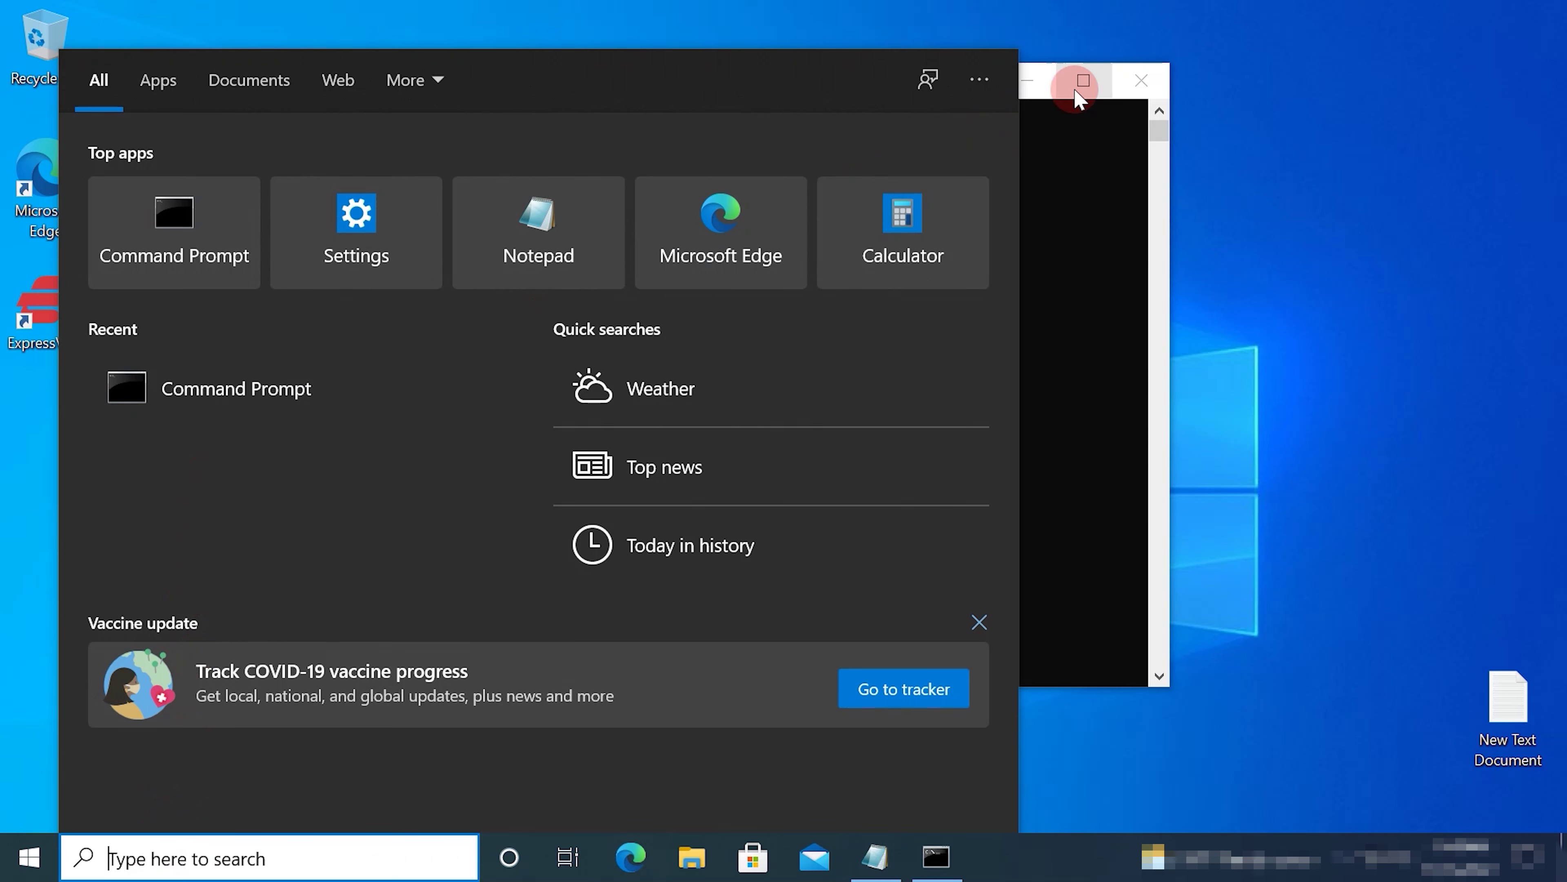
click(1081, 84)
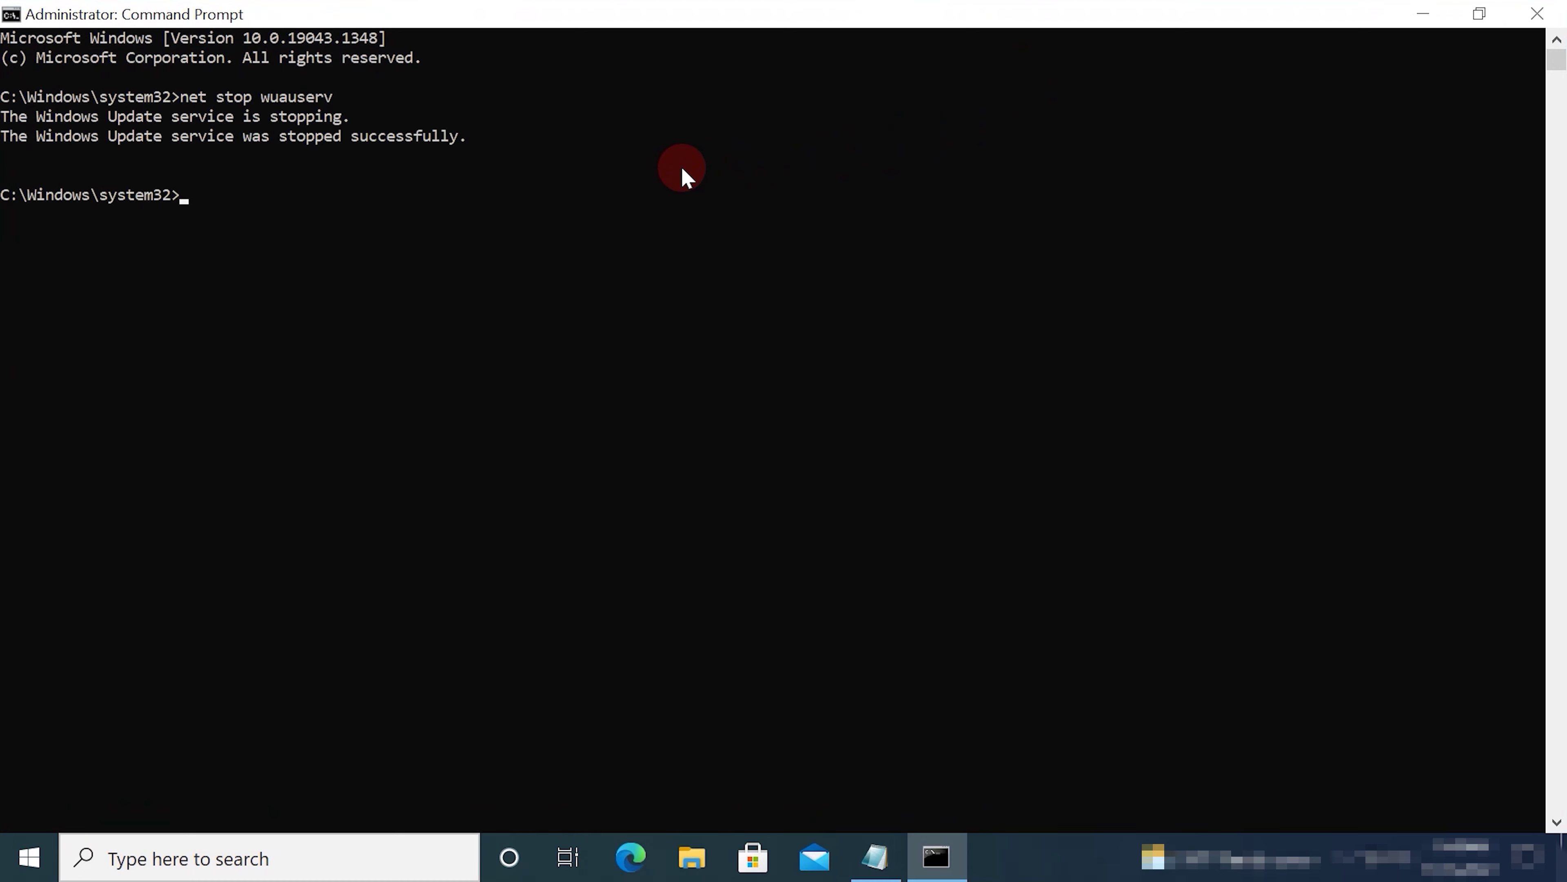
Step: Copy the net stop bits command from the Notepad document and run it in Command Prompt
click(875, 858)
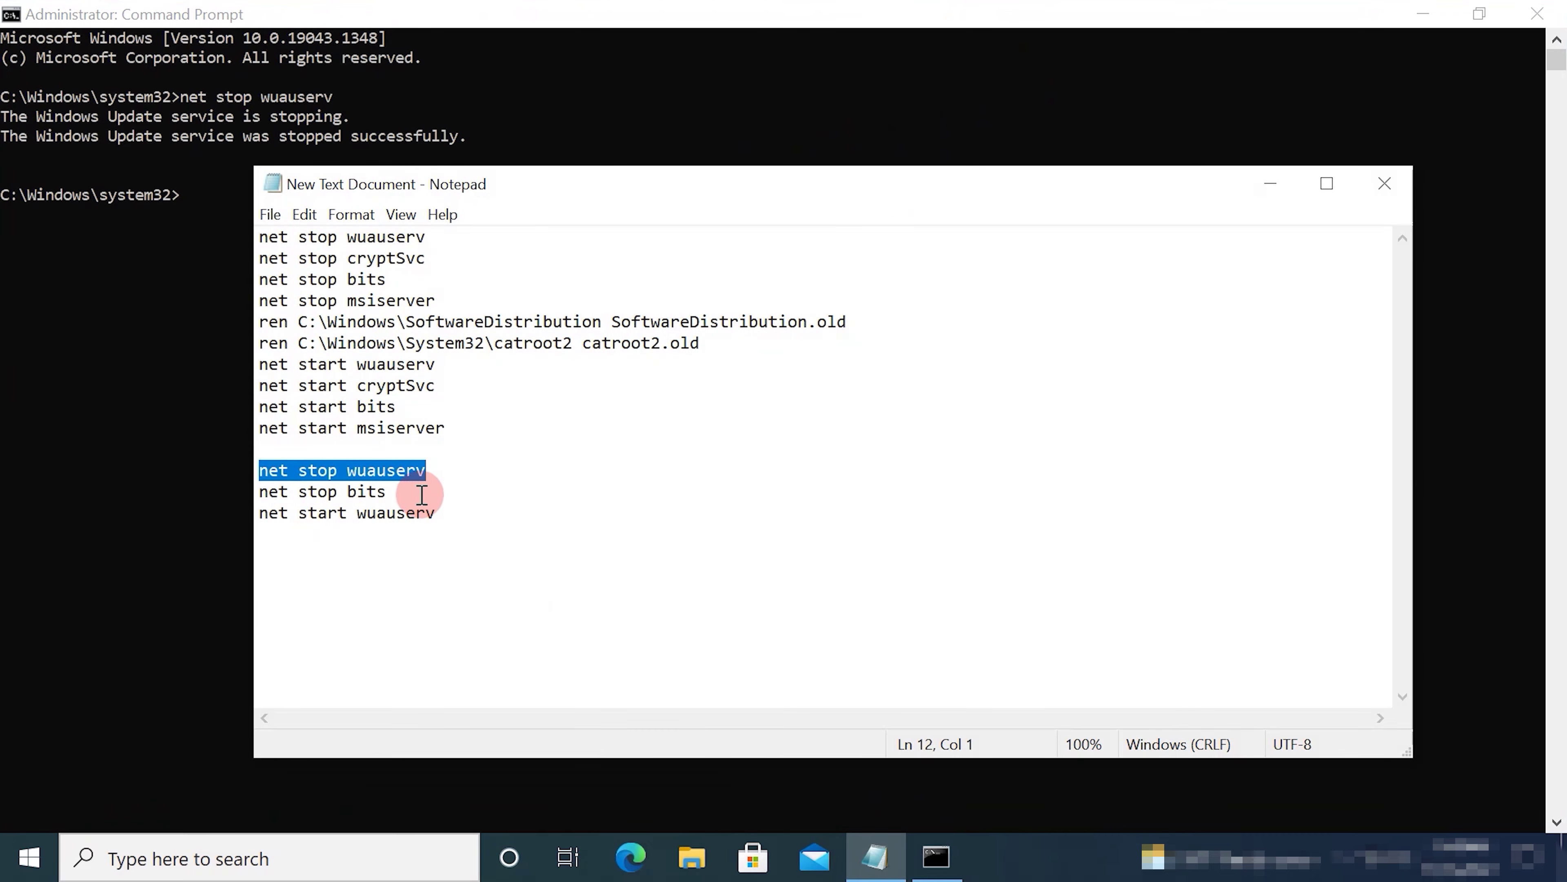
drag(419, 501, 305, 494)
right_click(183, 326)
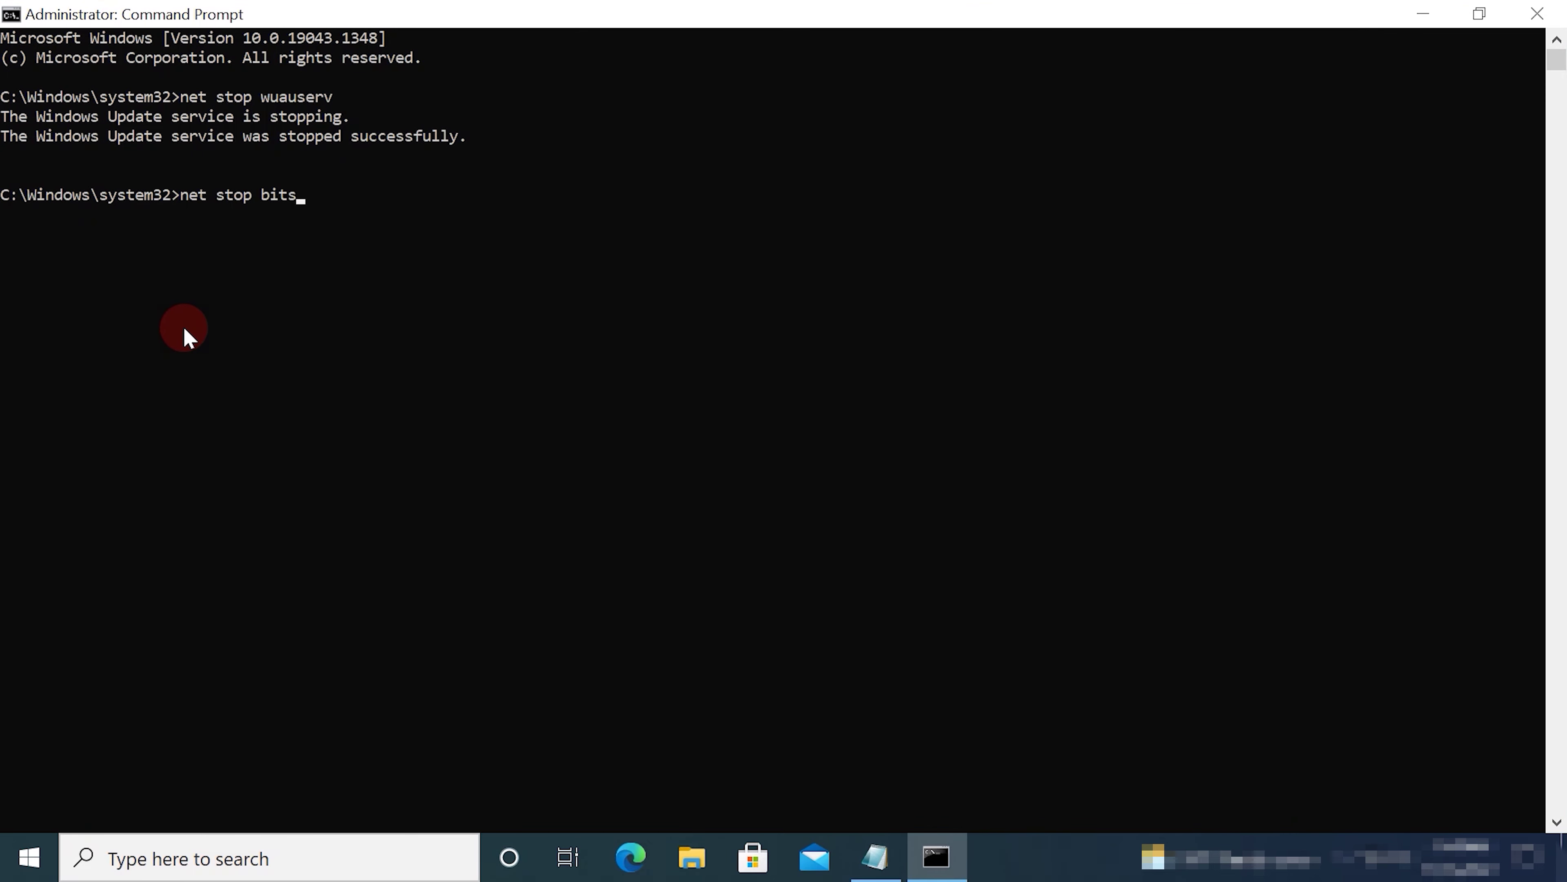
key(Return)
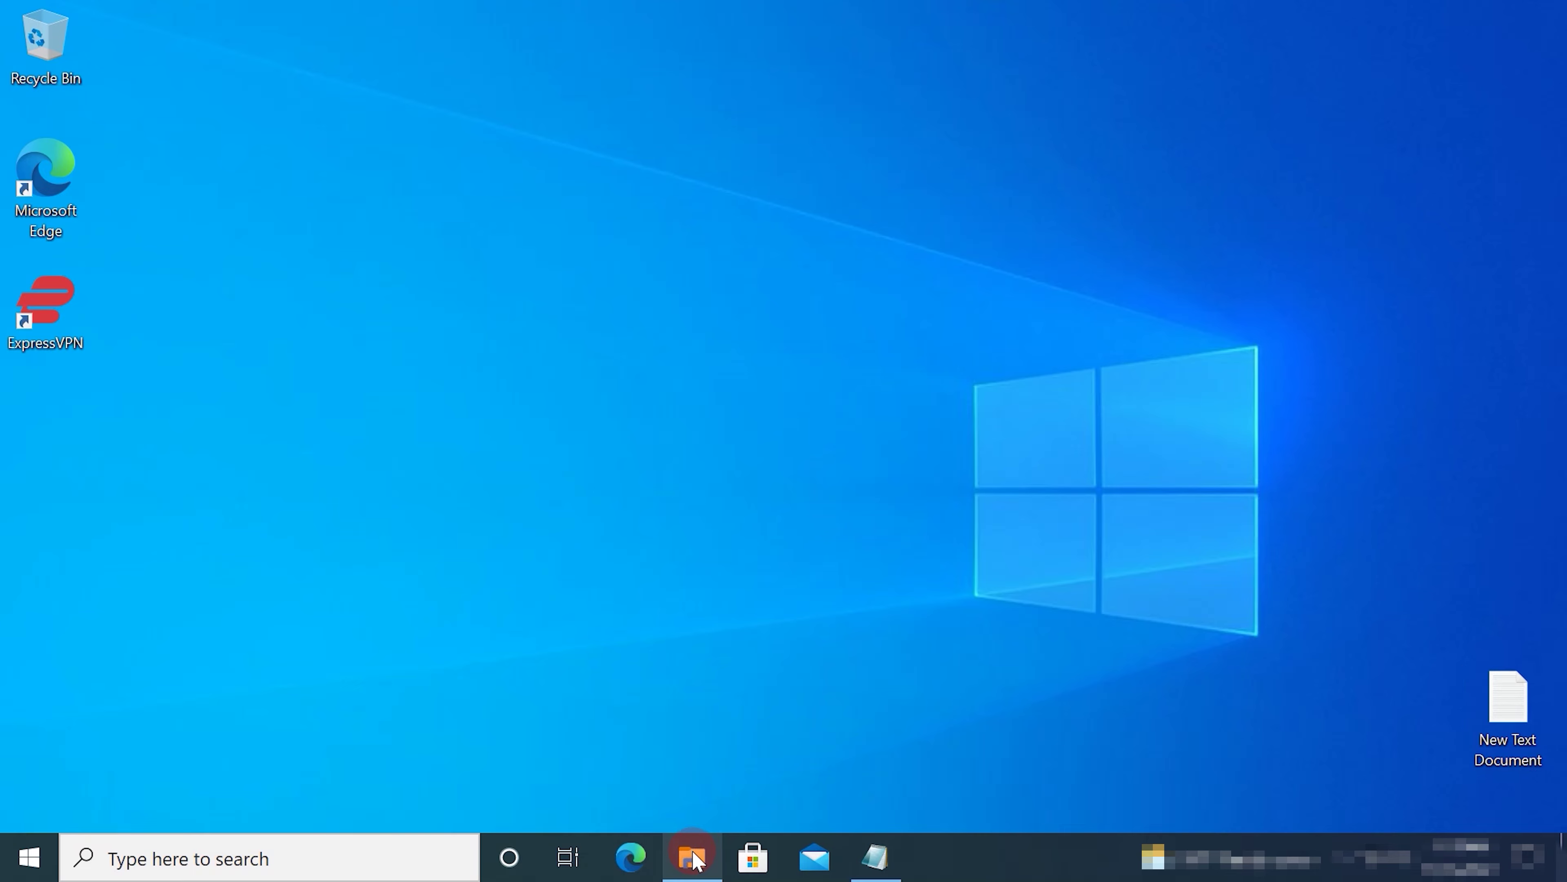
Step: Permanently delete DataStore, Download and ReportingEvents from C:\Windows\SoftwareDistribution, granting administrator permission for each item
click(692, 857)
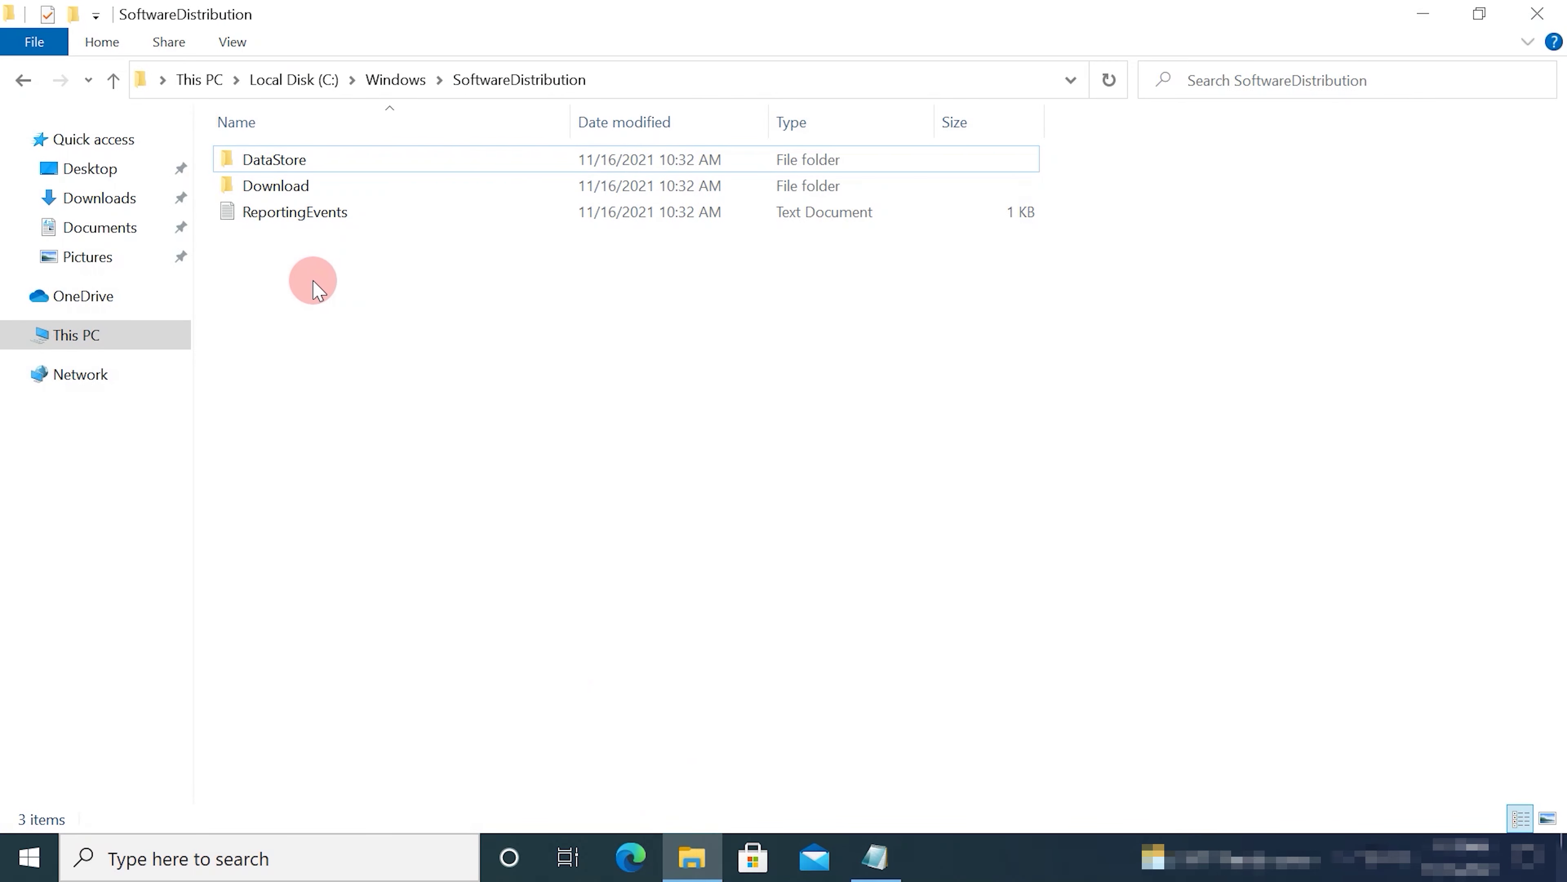
drag(313, 282, 290, 165)
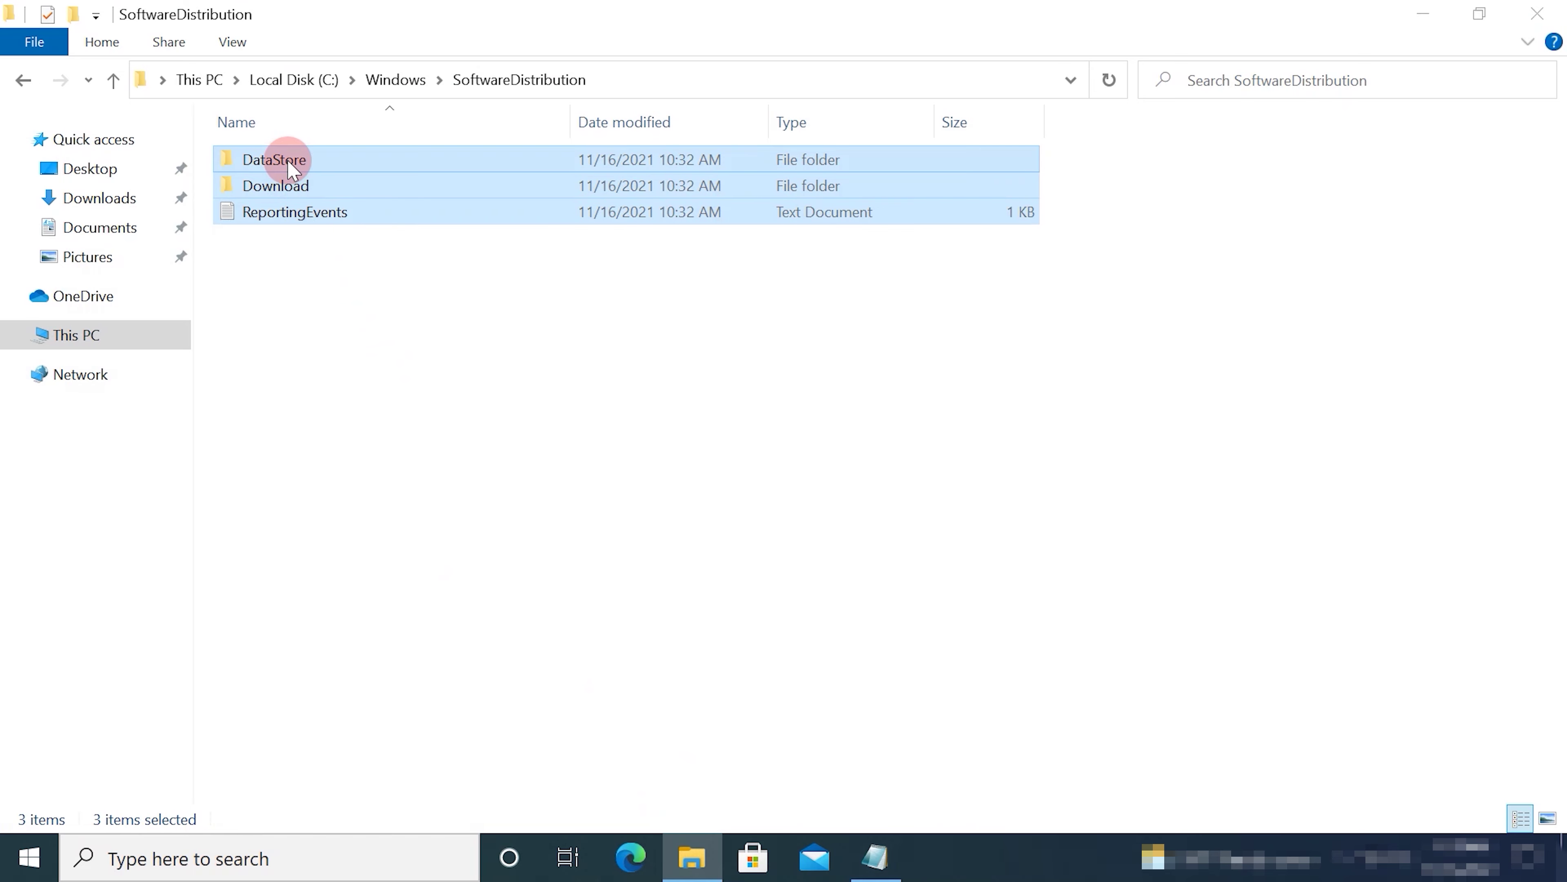
key(shift+Delete)
key(Return)
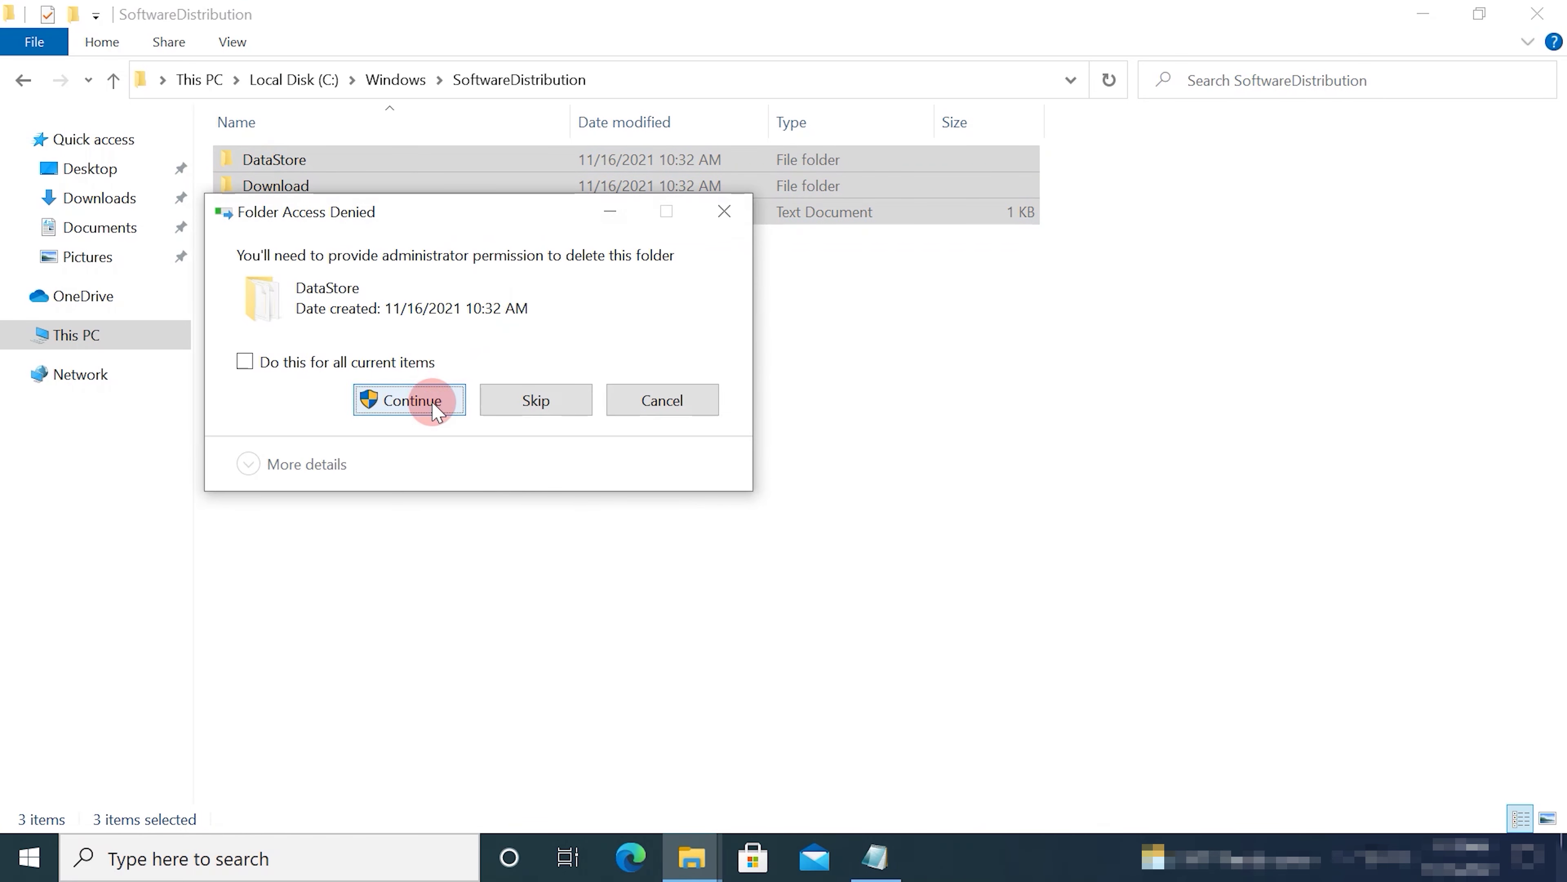
click(432, 404)
click(427, 400)
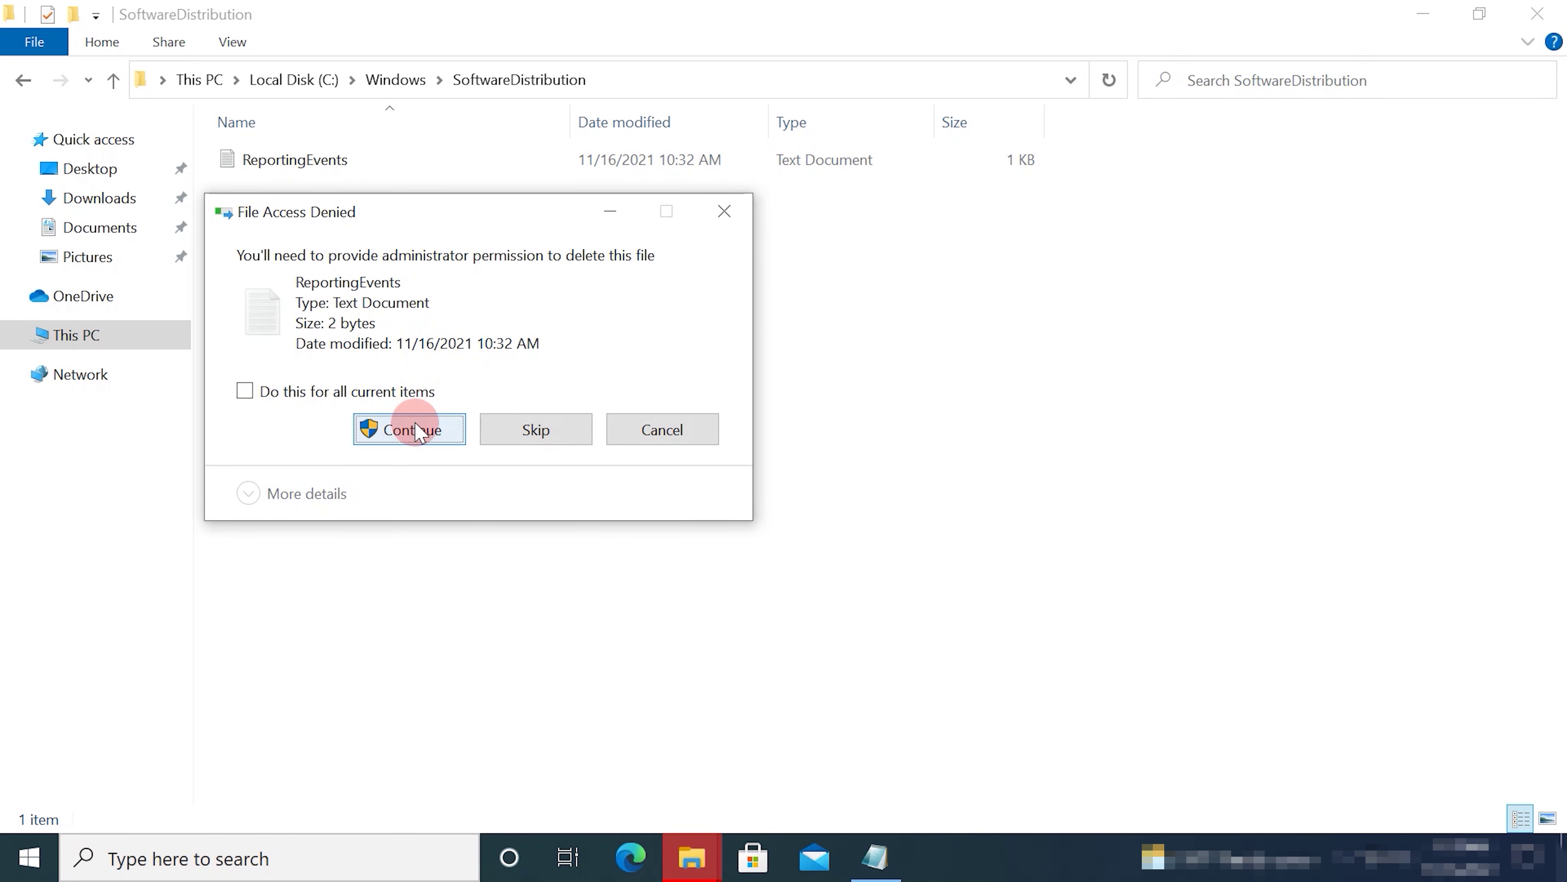
click(415, 430)
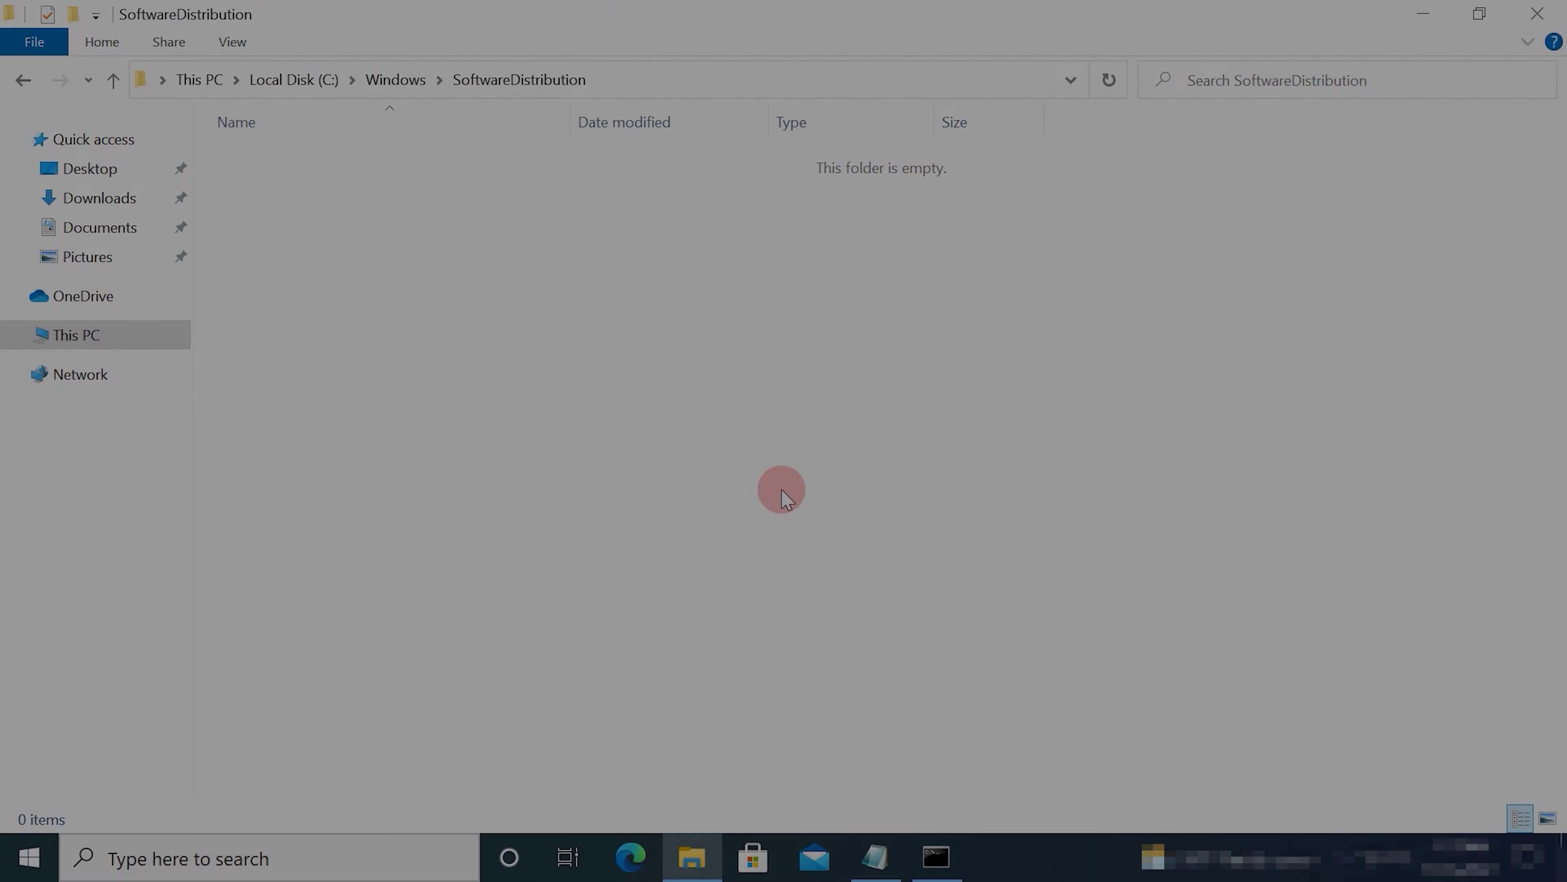
Step: Run net start wuauserv in Command Prompt, and run the following command copied from the Notepad document
click(955, 860)
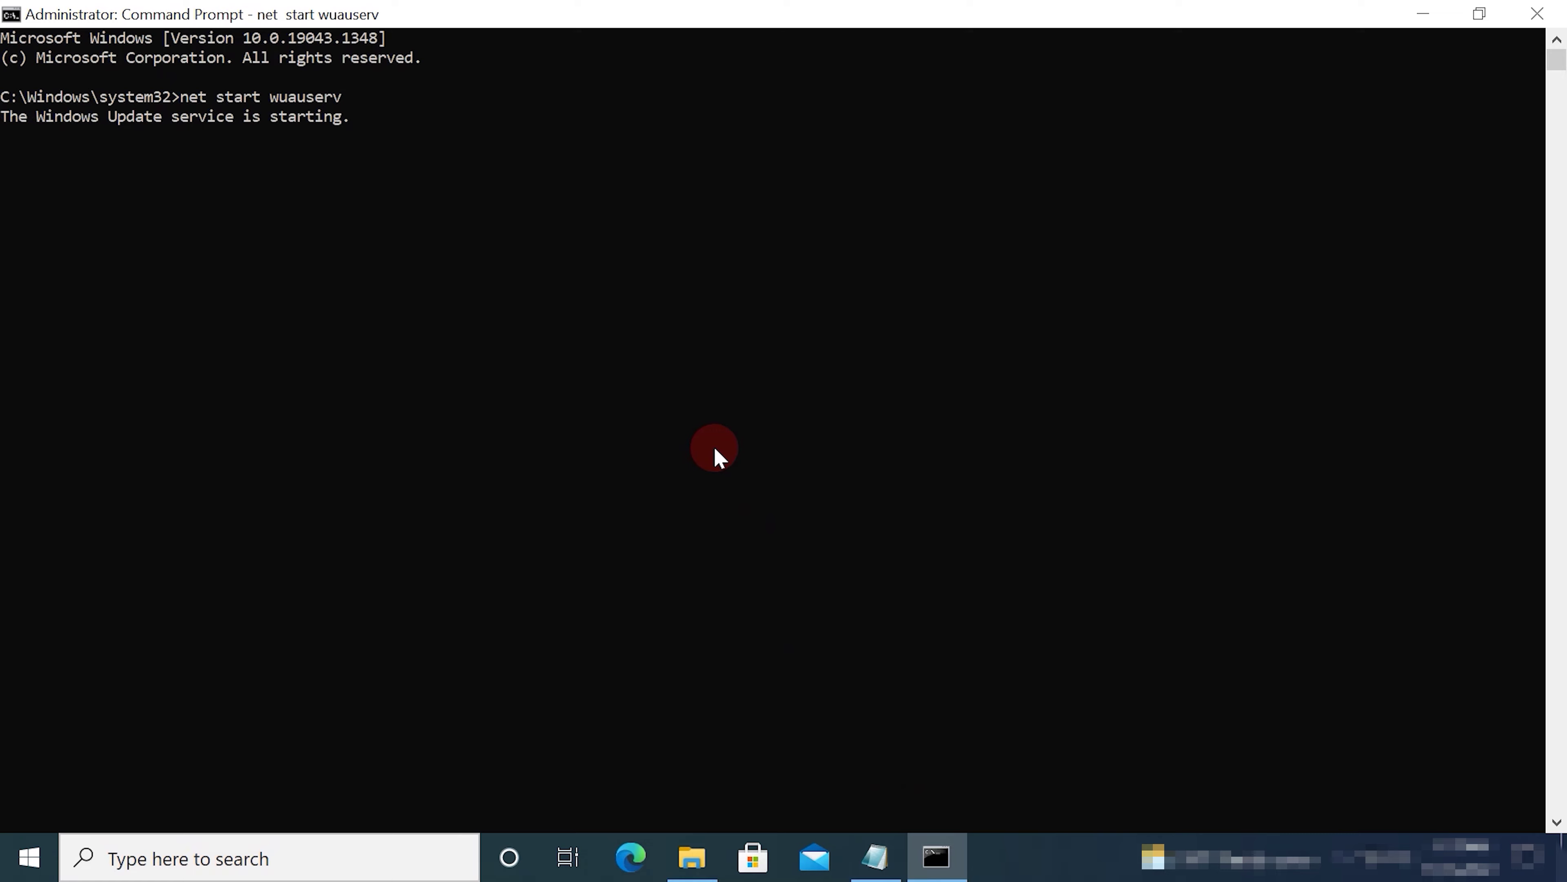
click(874, 859)
click(450, 562)
key(shift+Home)
key(ctrl+c)
click(225, 245)
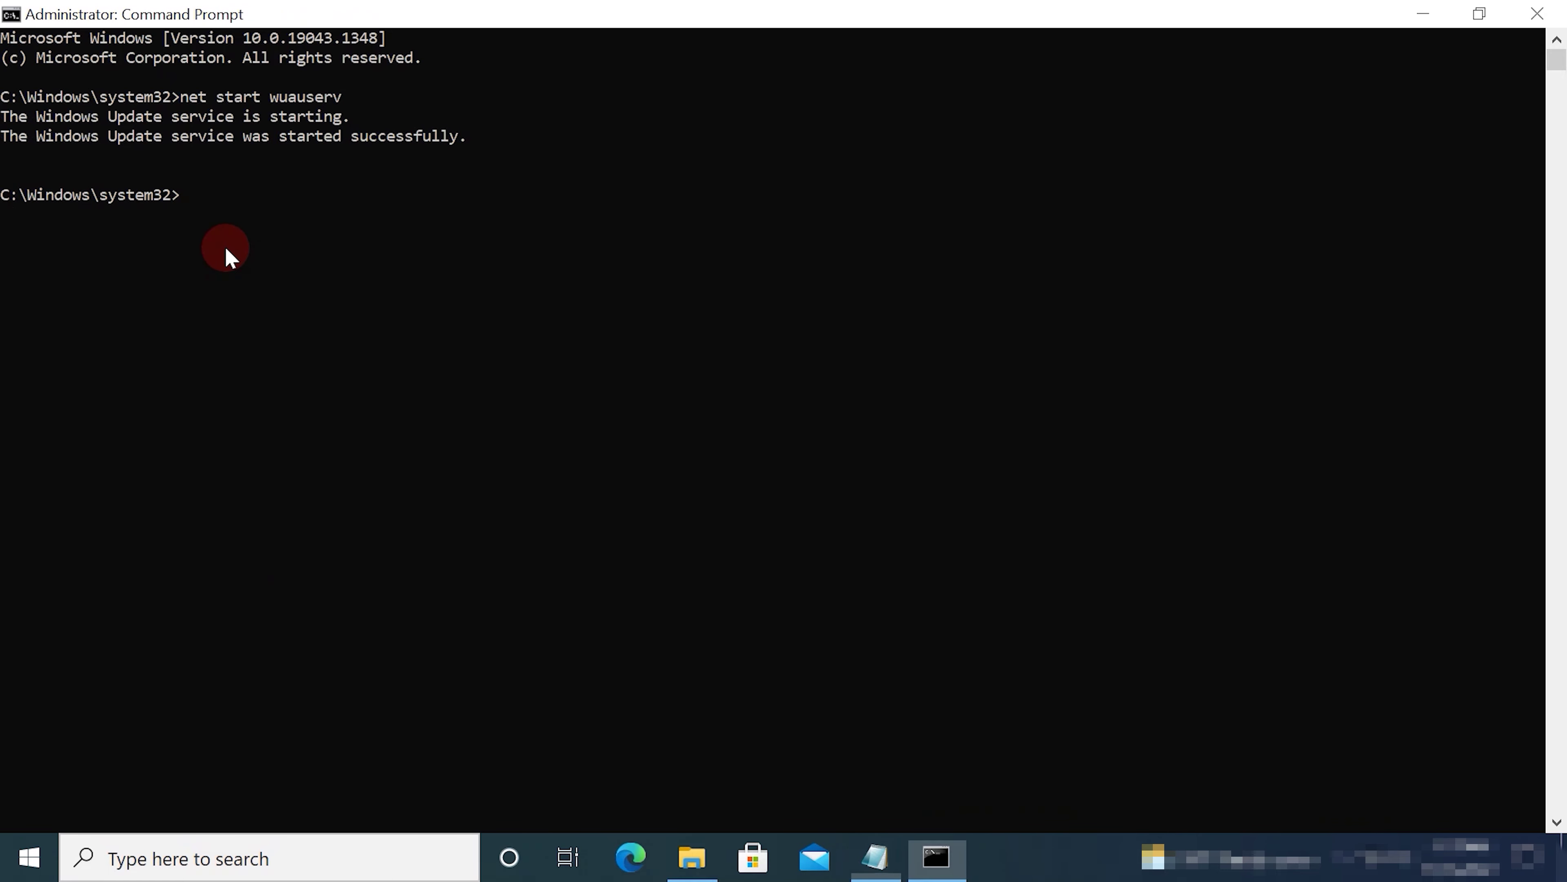
right_click(224, 245)
key(Return)
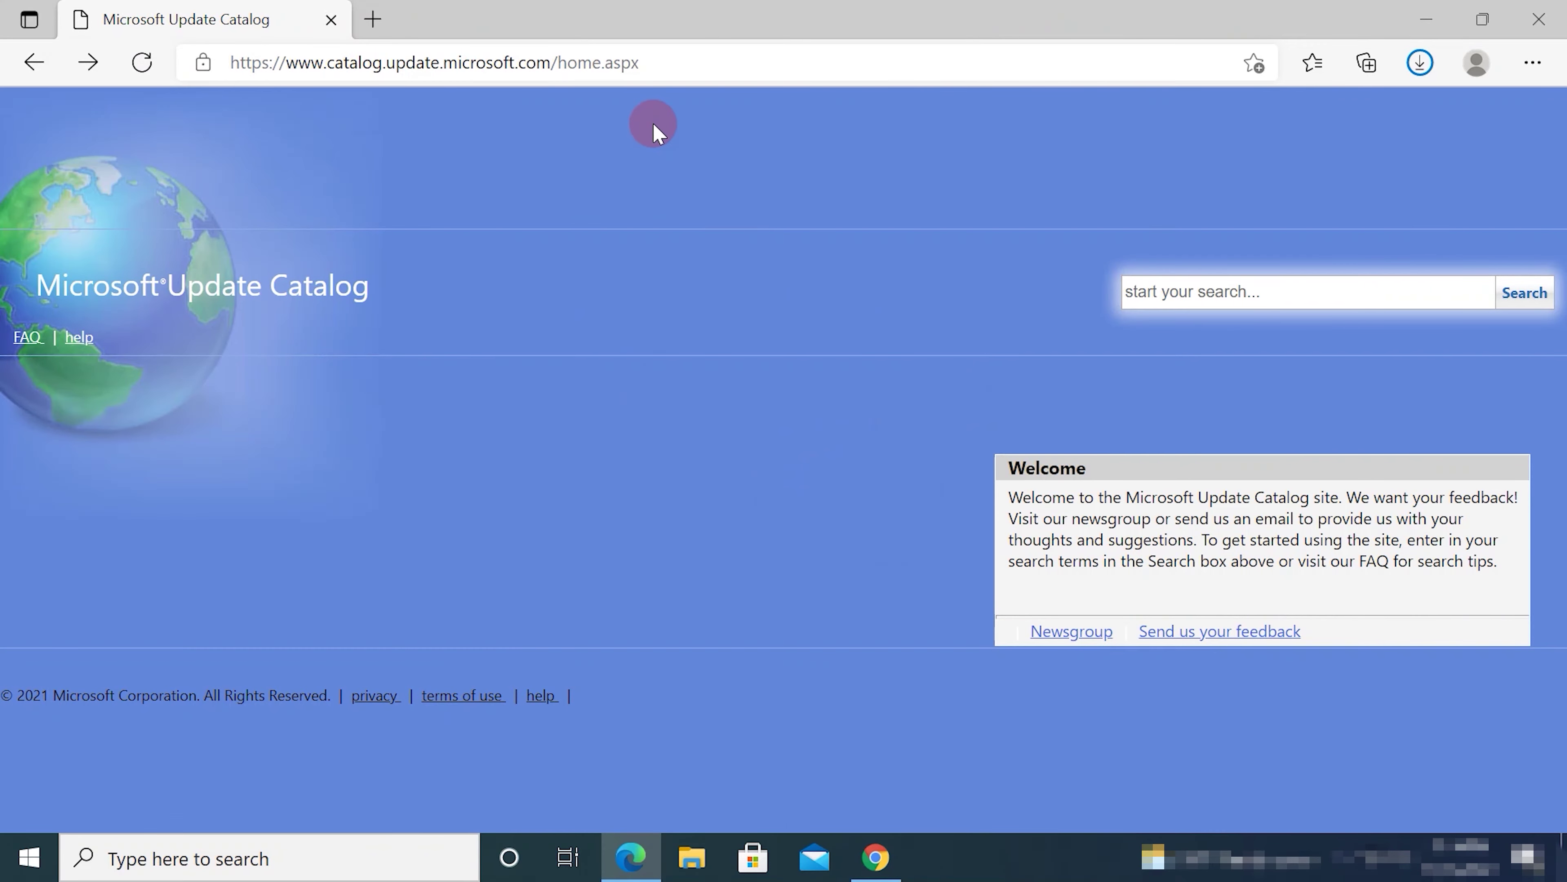
Step: In Microsoft Edge, search the Microsoft Update Catalog for KB5006738
click(641, 64)
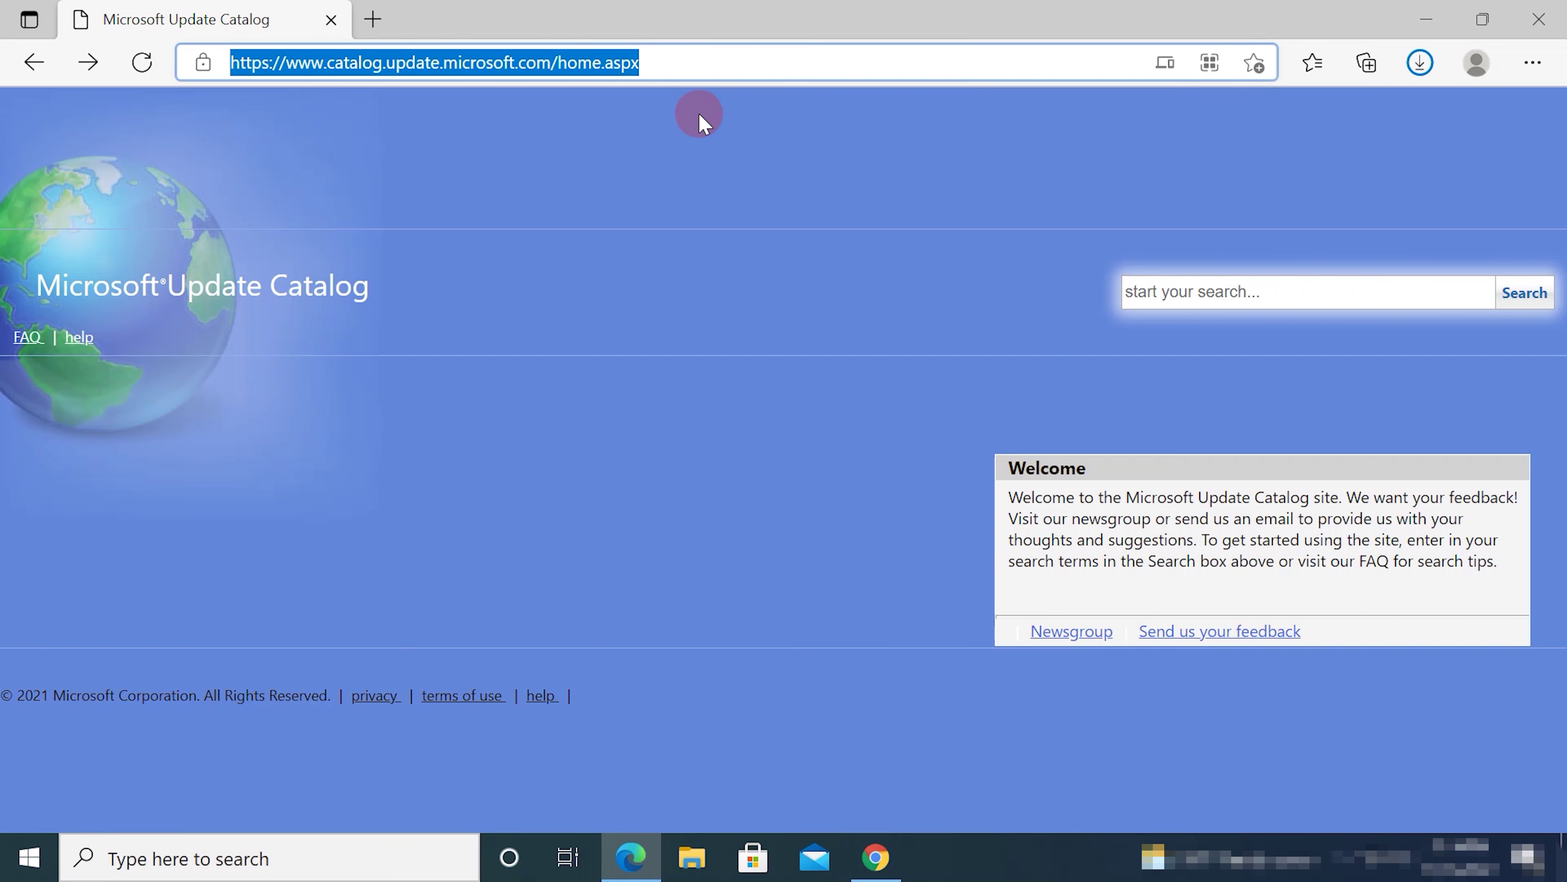
click(865, 185)
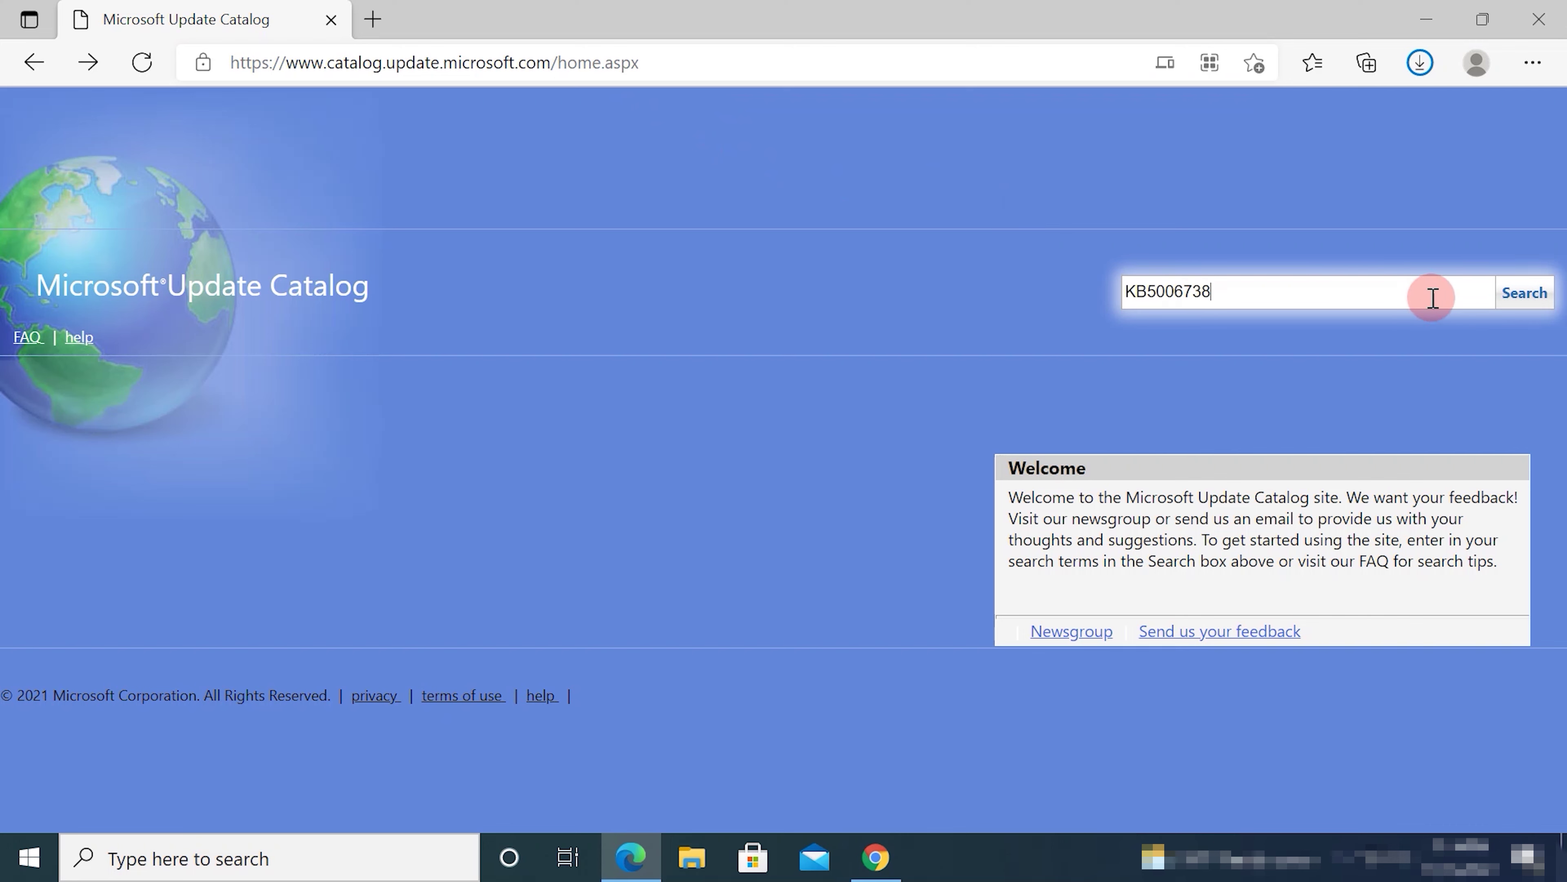
click(1522, 293)
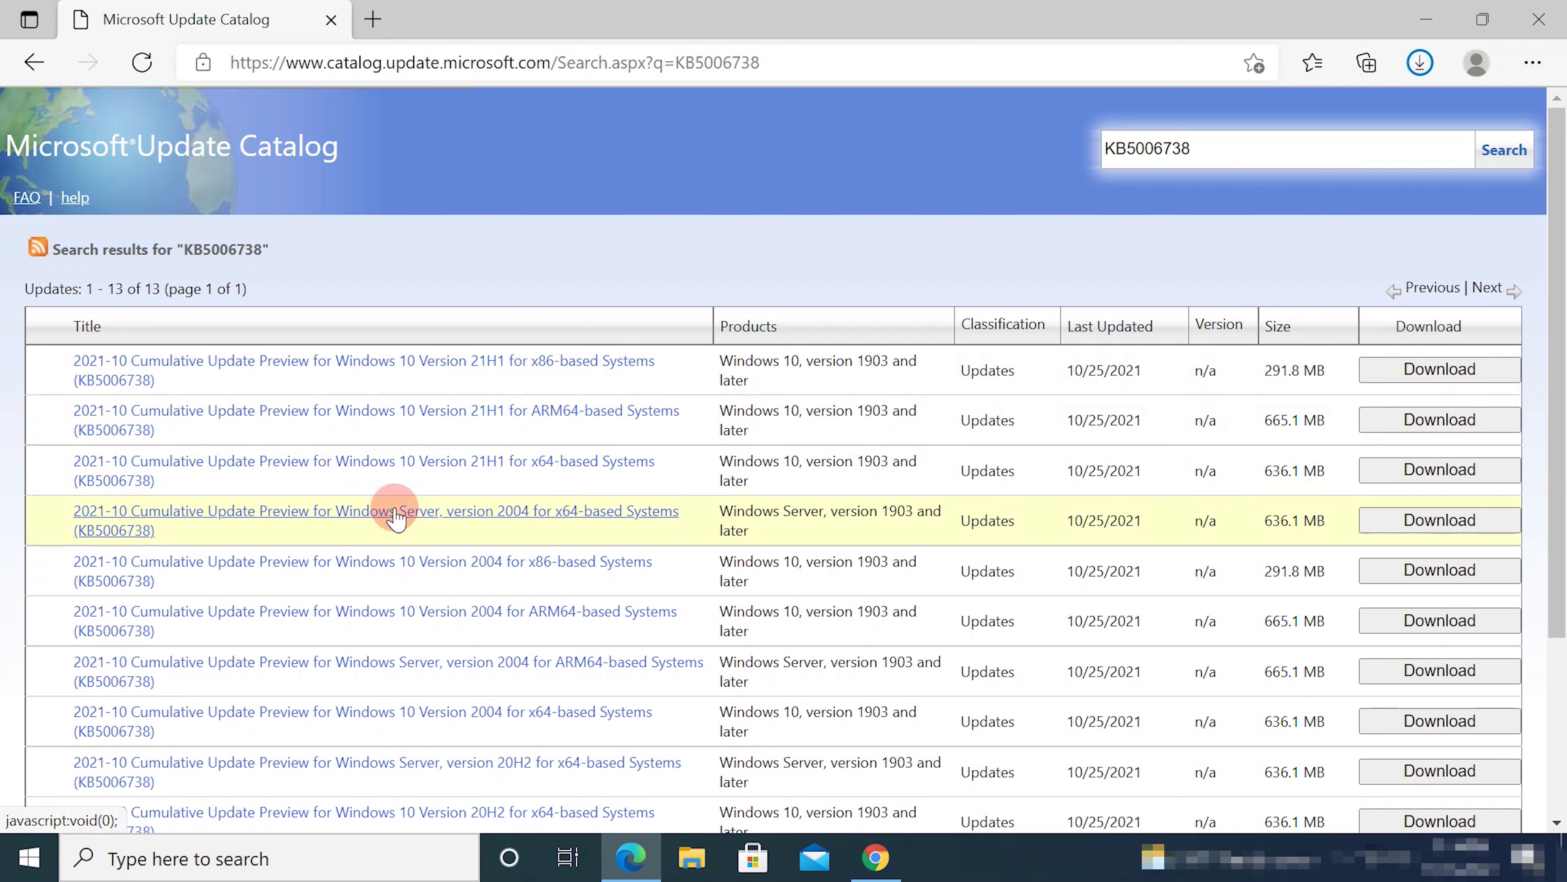
Step: Download the KB5006738 .msu package for Windows 10 Version 20H2 ARM64-based Systems and keep the blocked file
scroll(371, 618, down, 2)
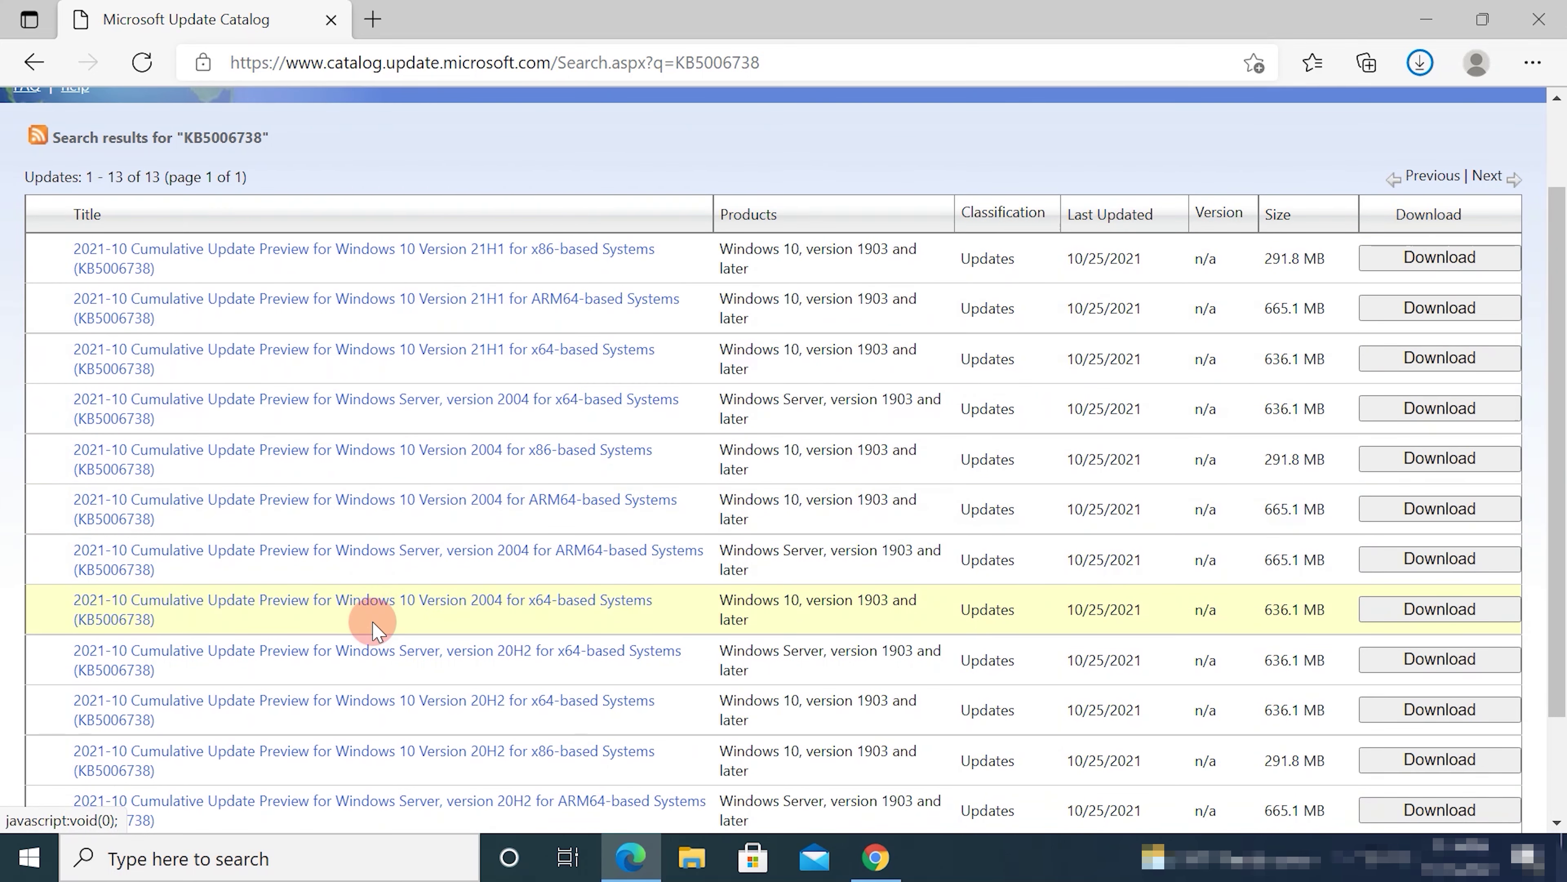
scroll(377, 630, down, 2)
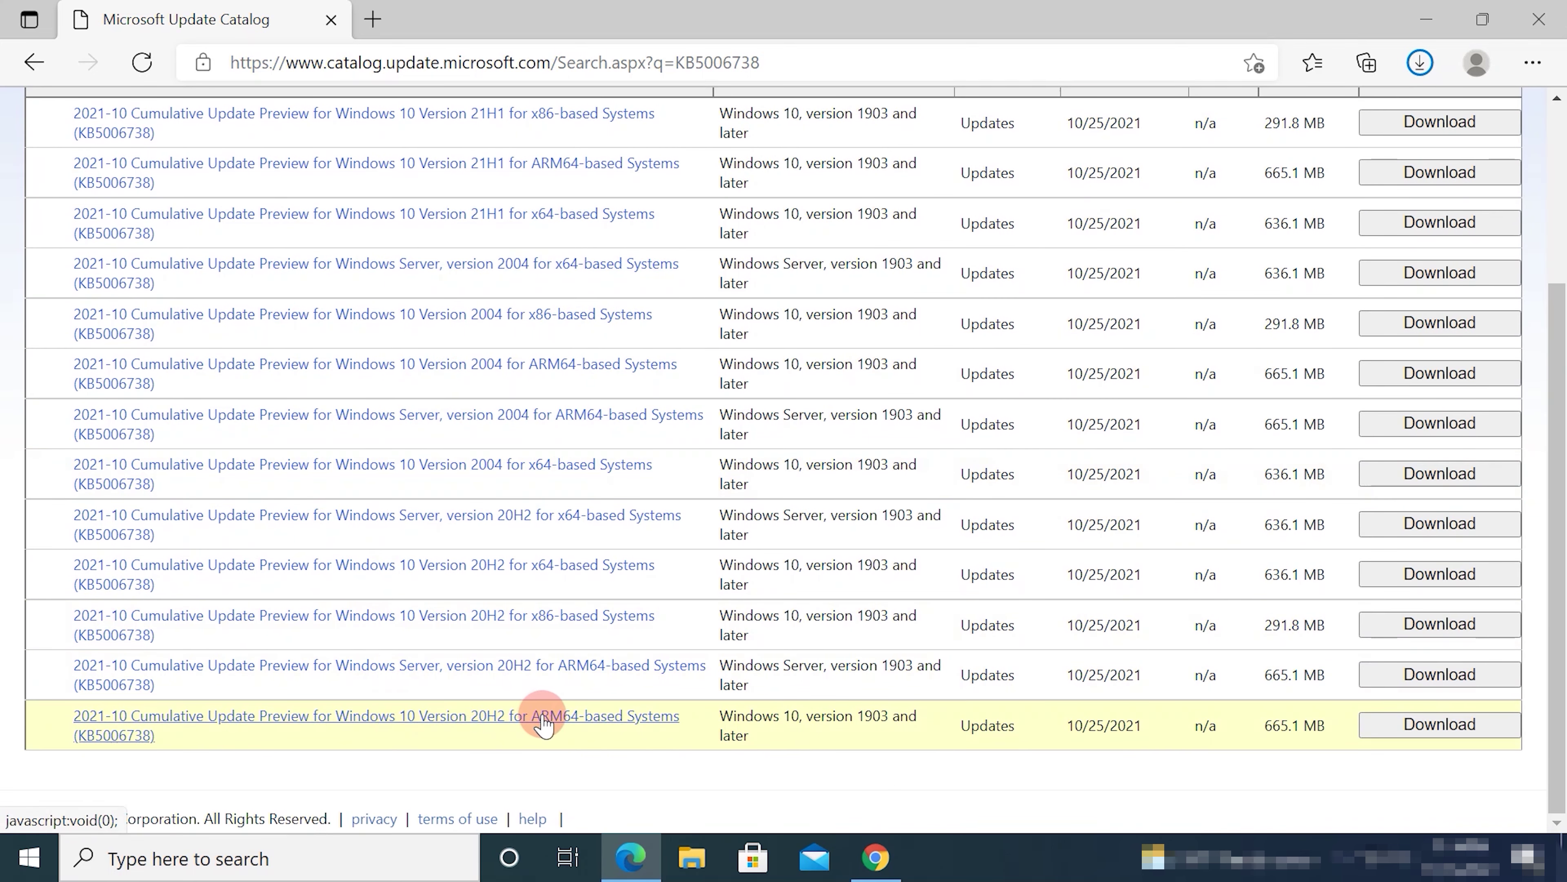
click(1392, 726)
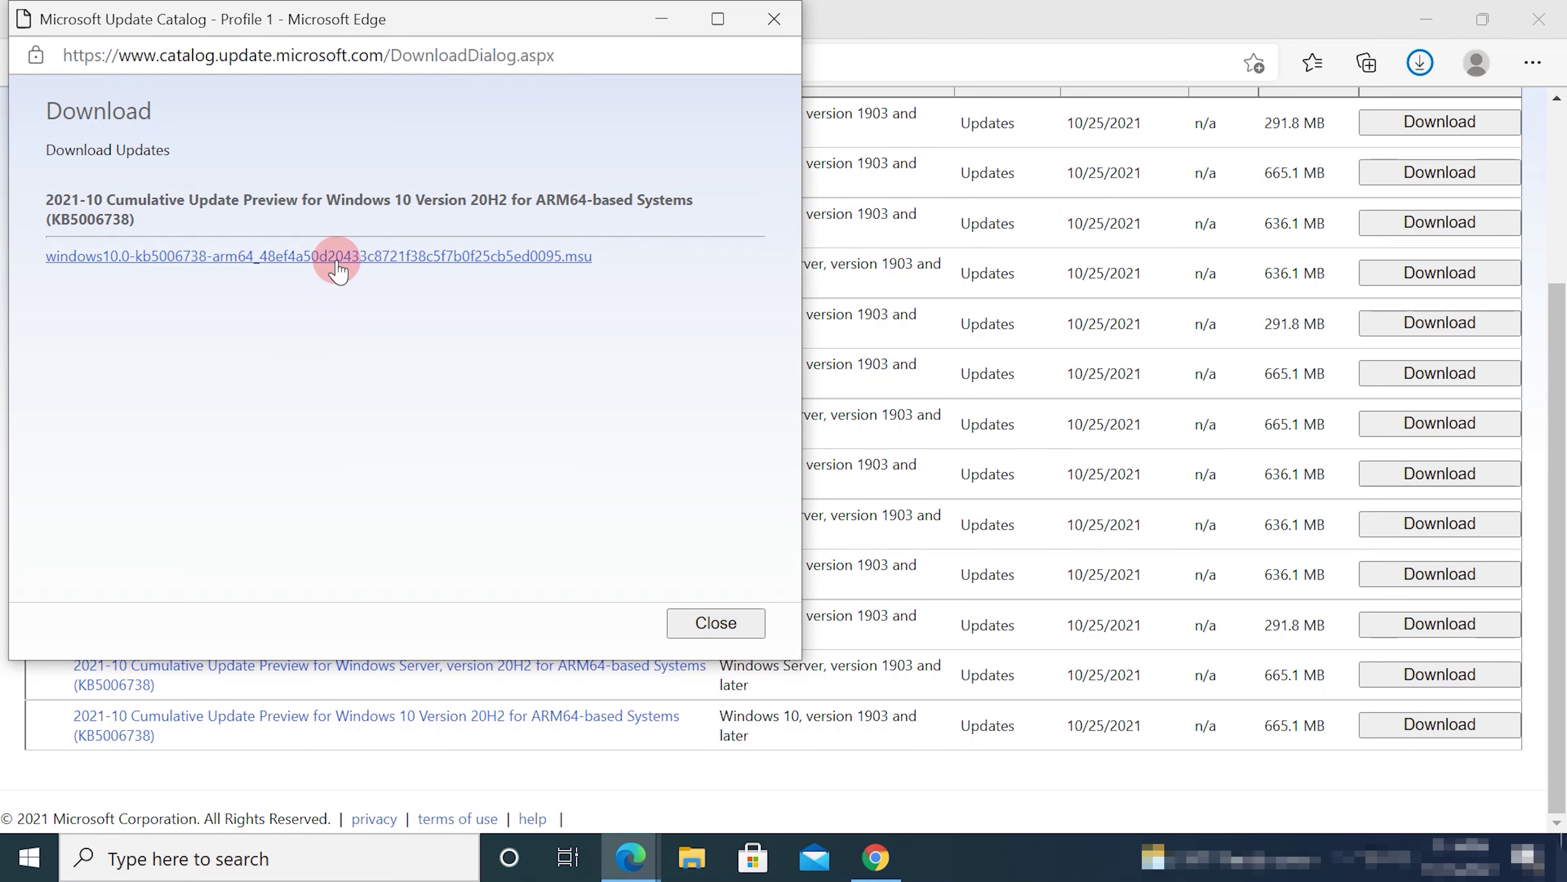
click(336, 258)
click(371, 631)
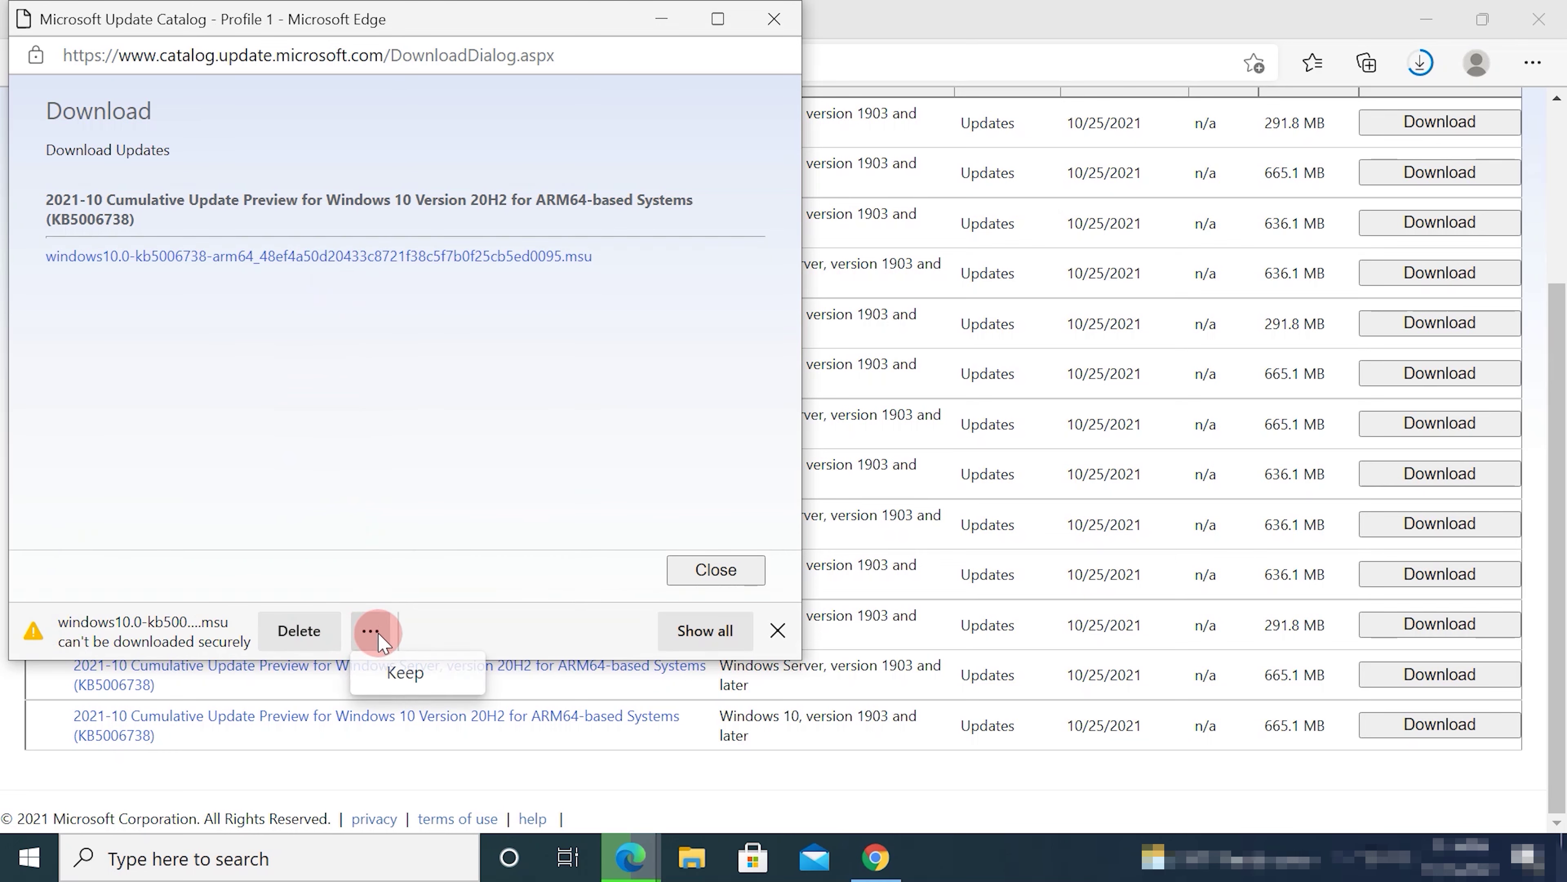
click(407, 674)
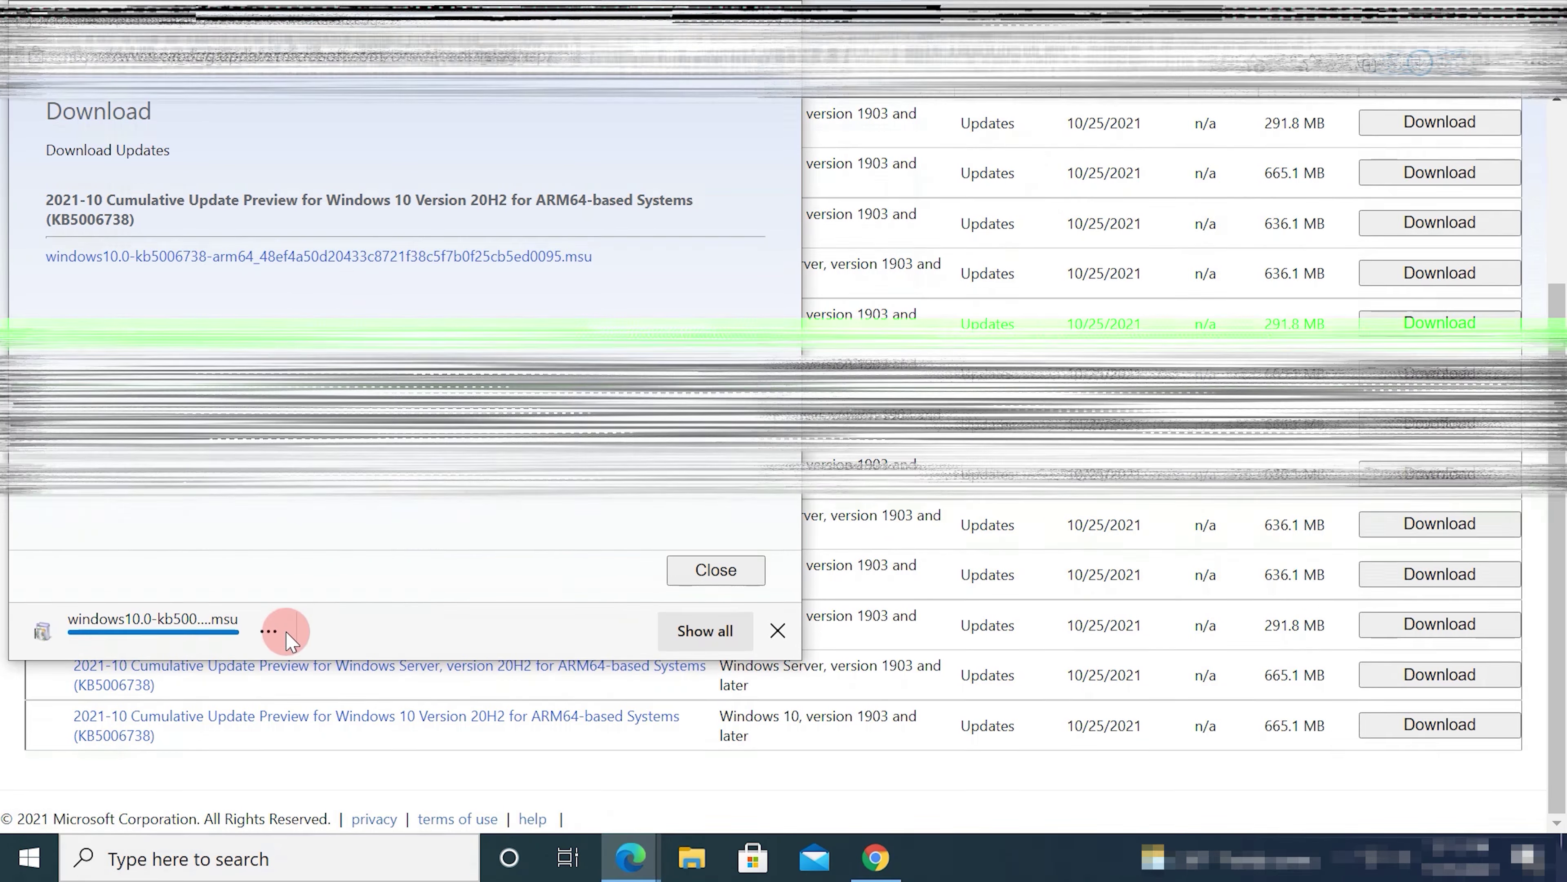
Step: Show the download in its folder and launch the windows10.0-kb5006738-arm64 update package
click(269, 631)
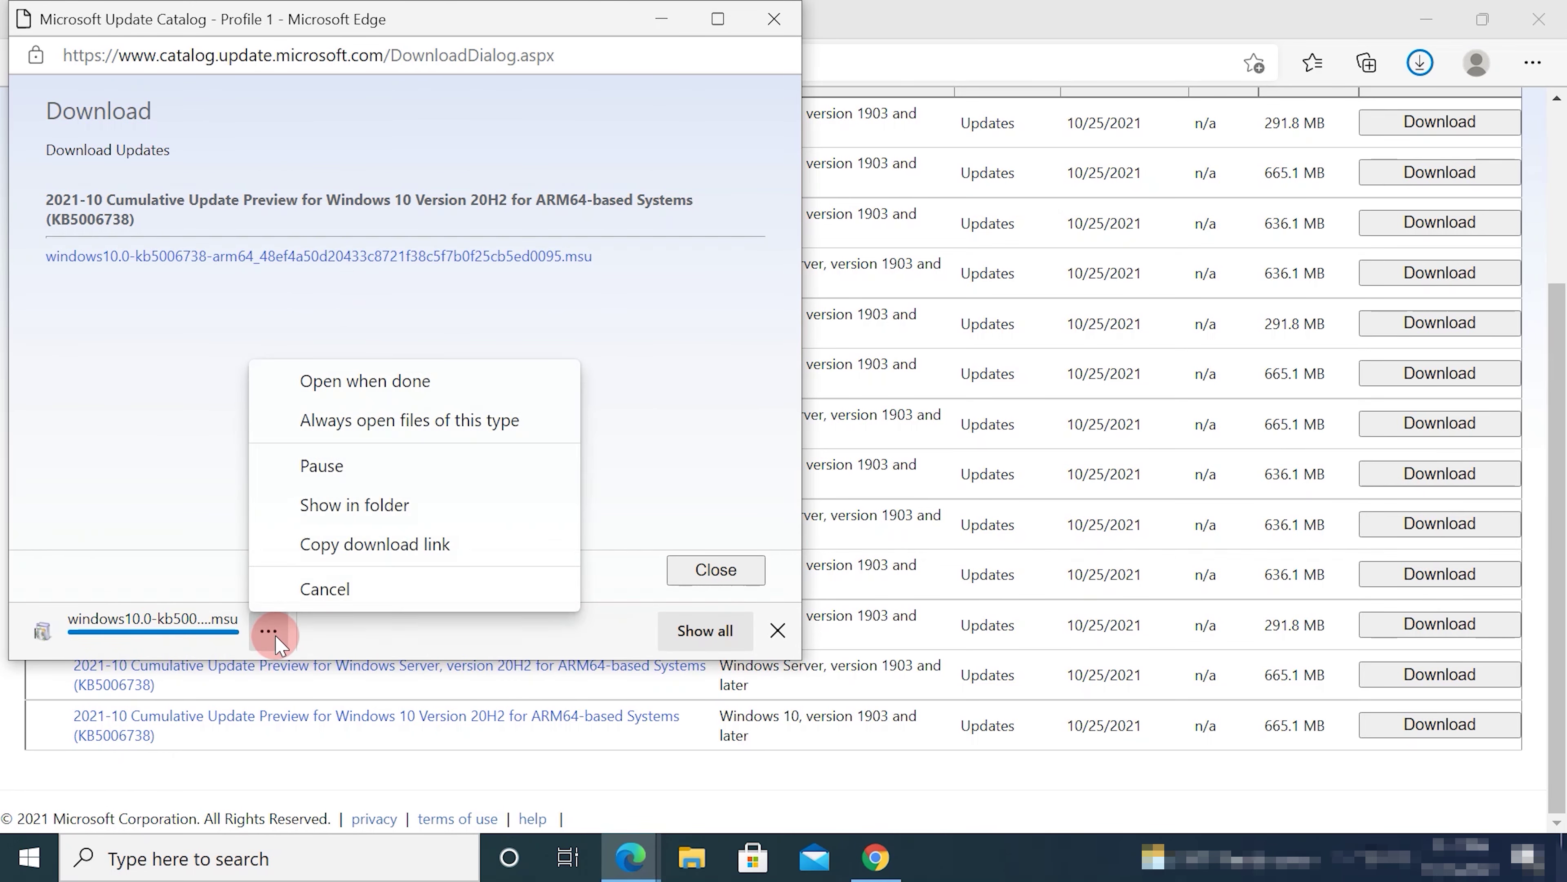
click(336, 505)
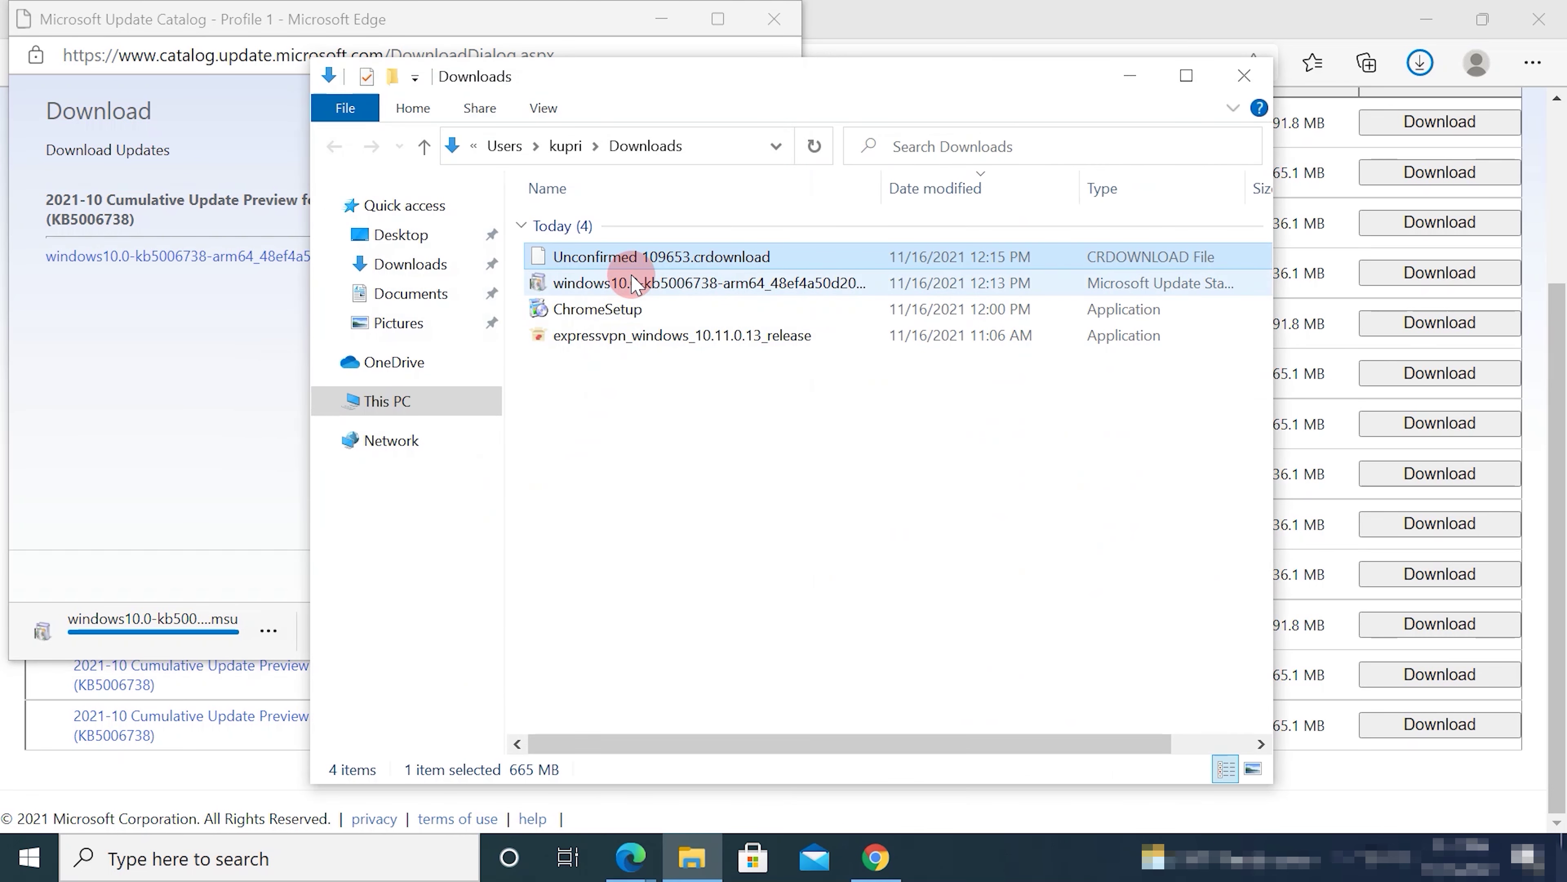
double_click(632, 283)
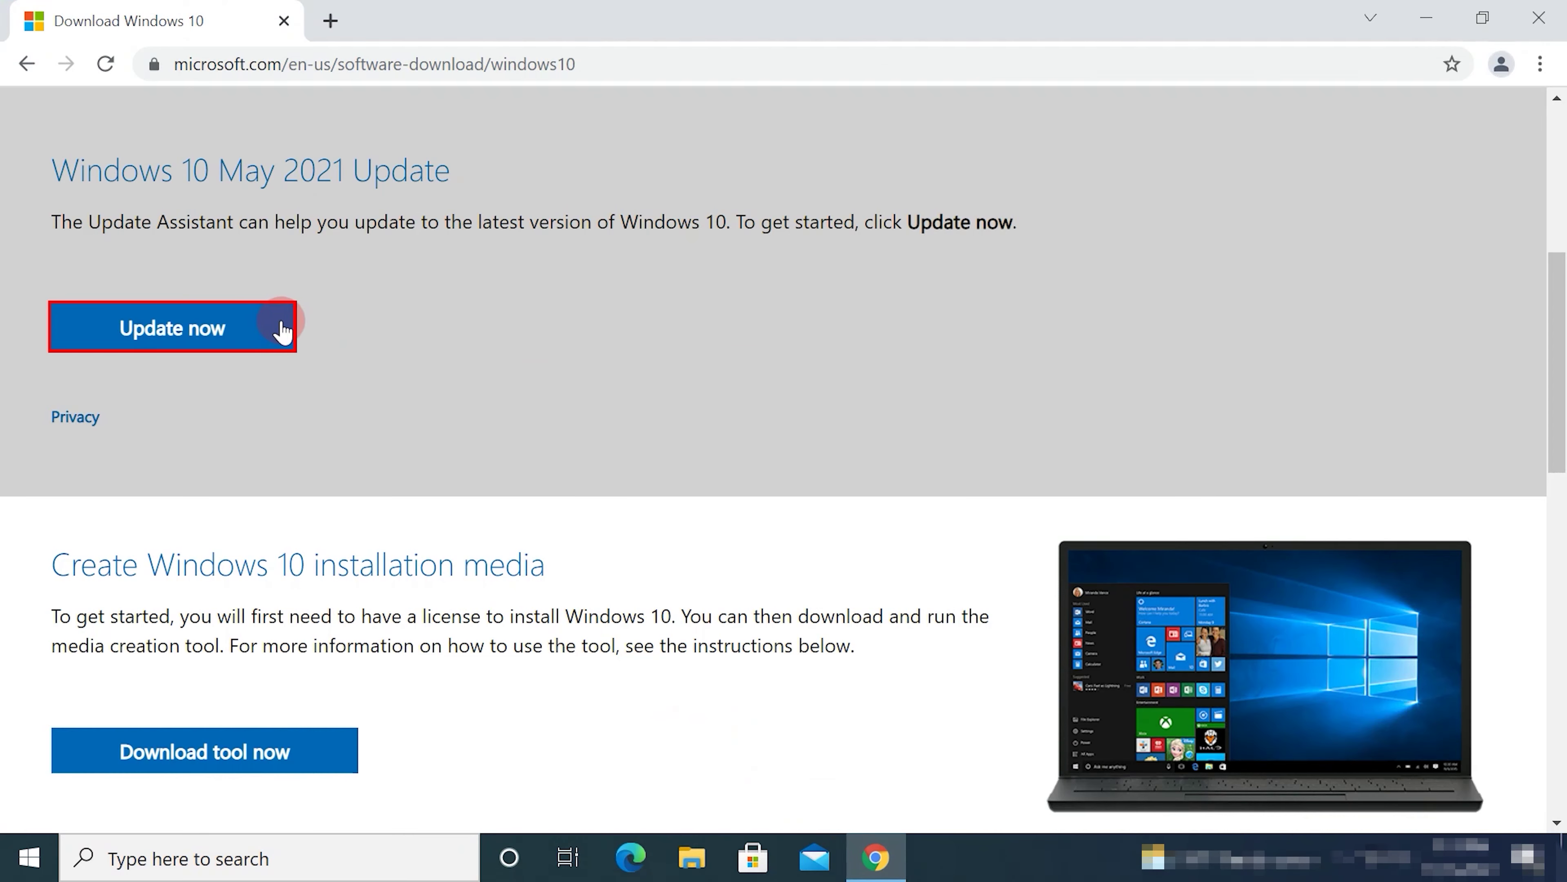
Step: On Microsoft's Windows 10 download page in Chrome, download the Update Assistant and run it
click(259, 333)
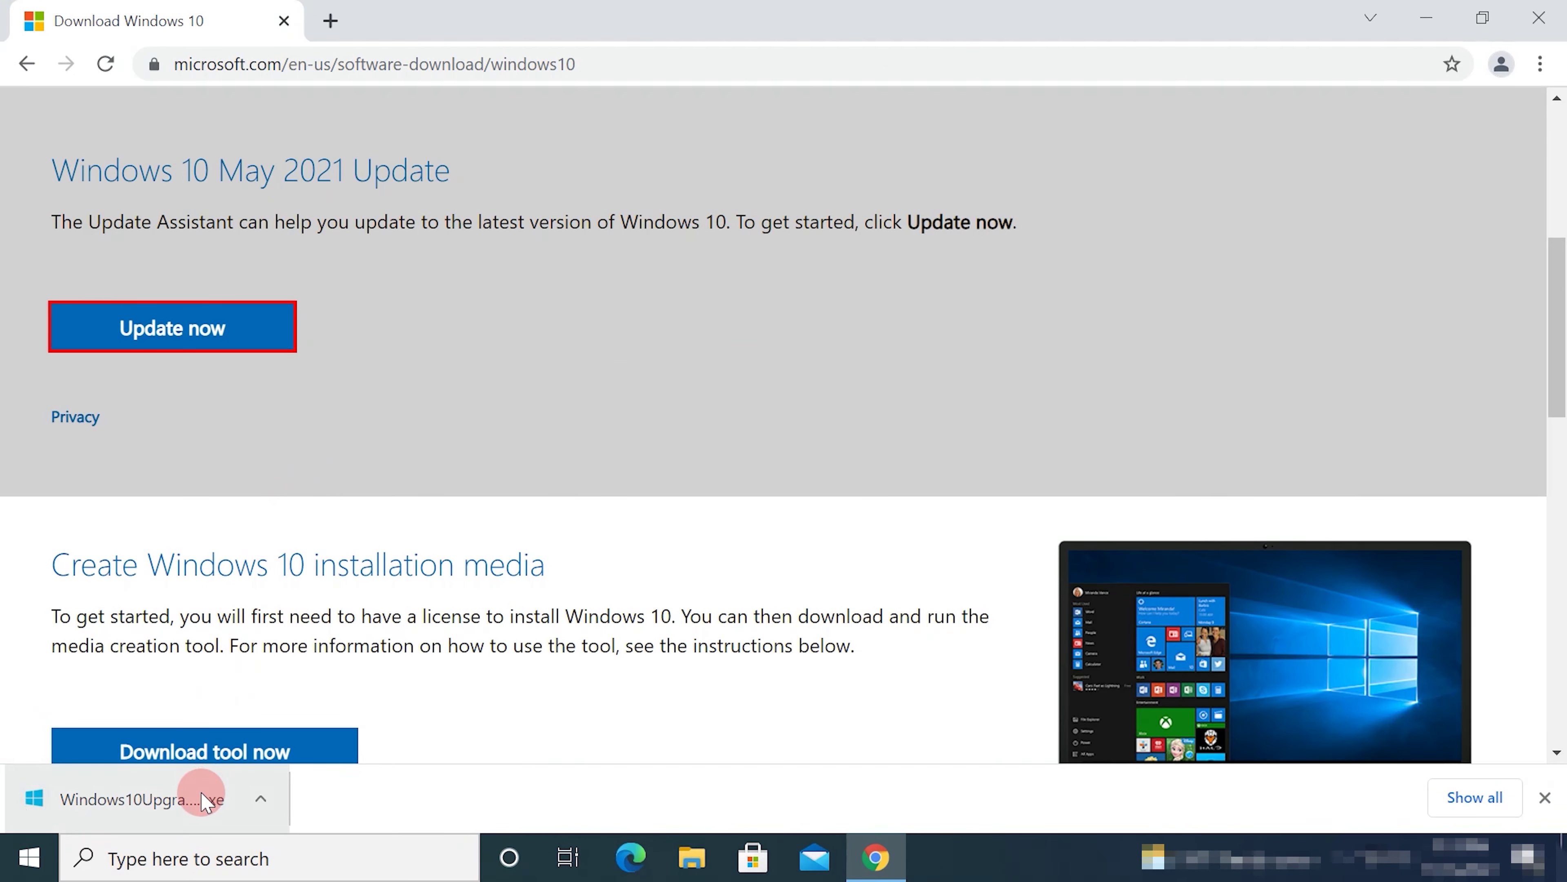
click(204, 799)
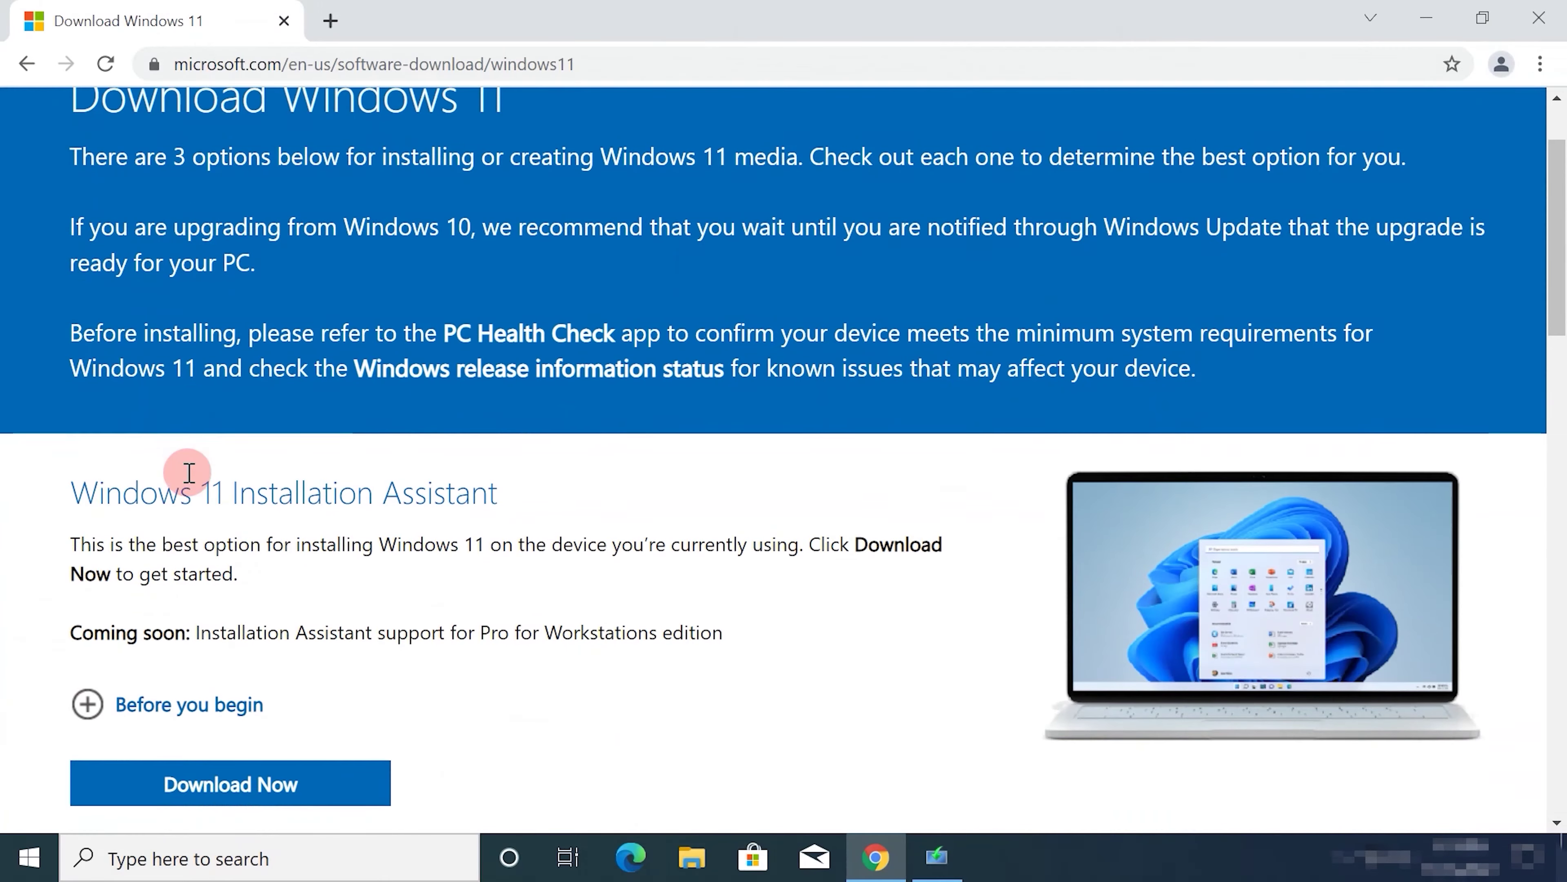
Step: Download the media creation tool from the Create Windows 11 Installation Media section and run it
scroll(192, 469, down, 5)
scroll(188, 482, down, 2)
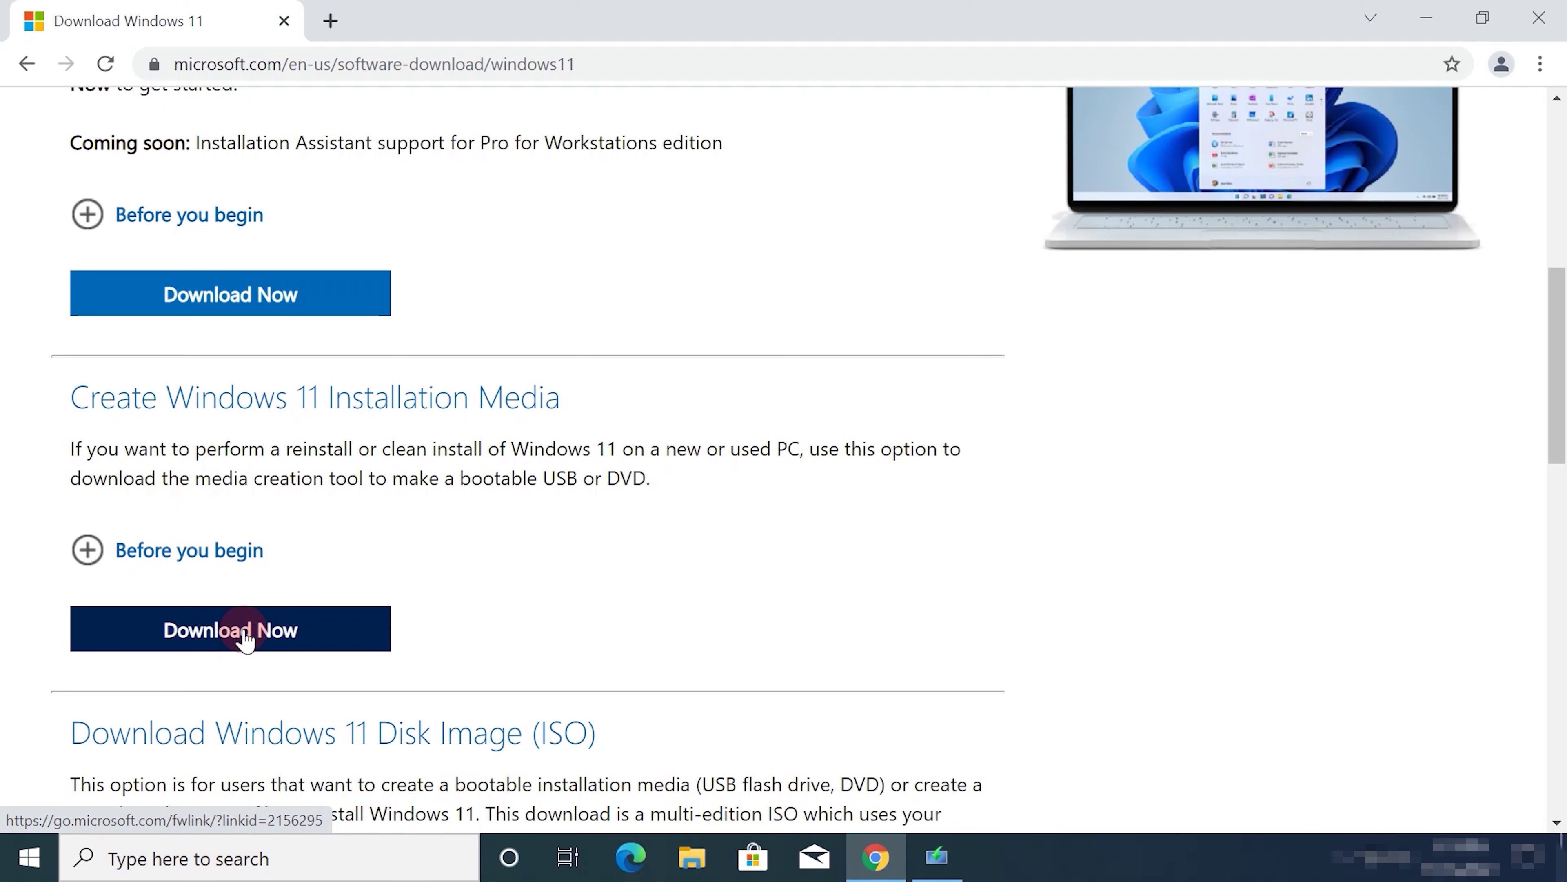
click(246, 639)
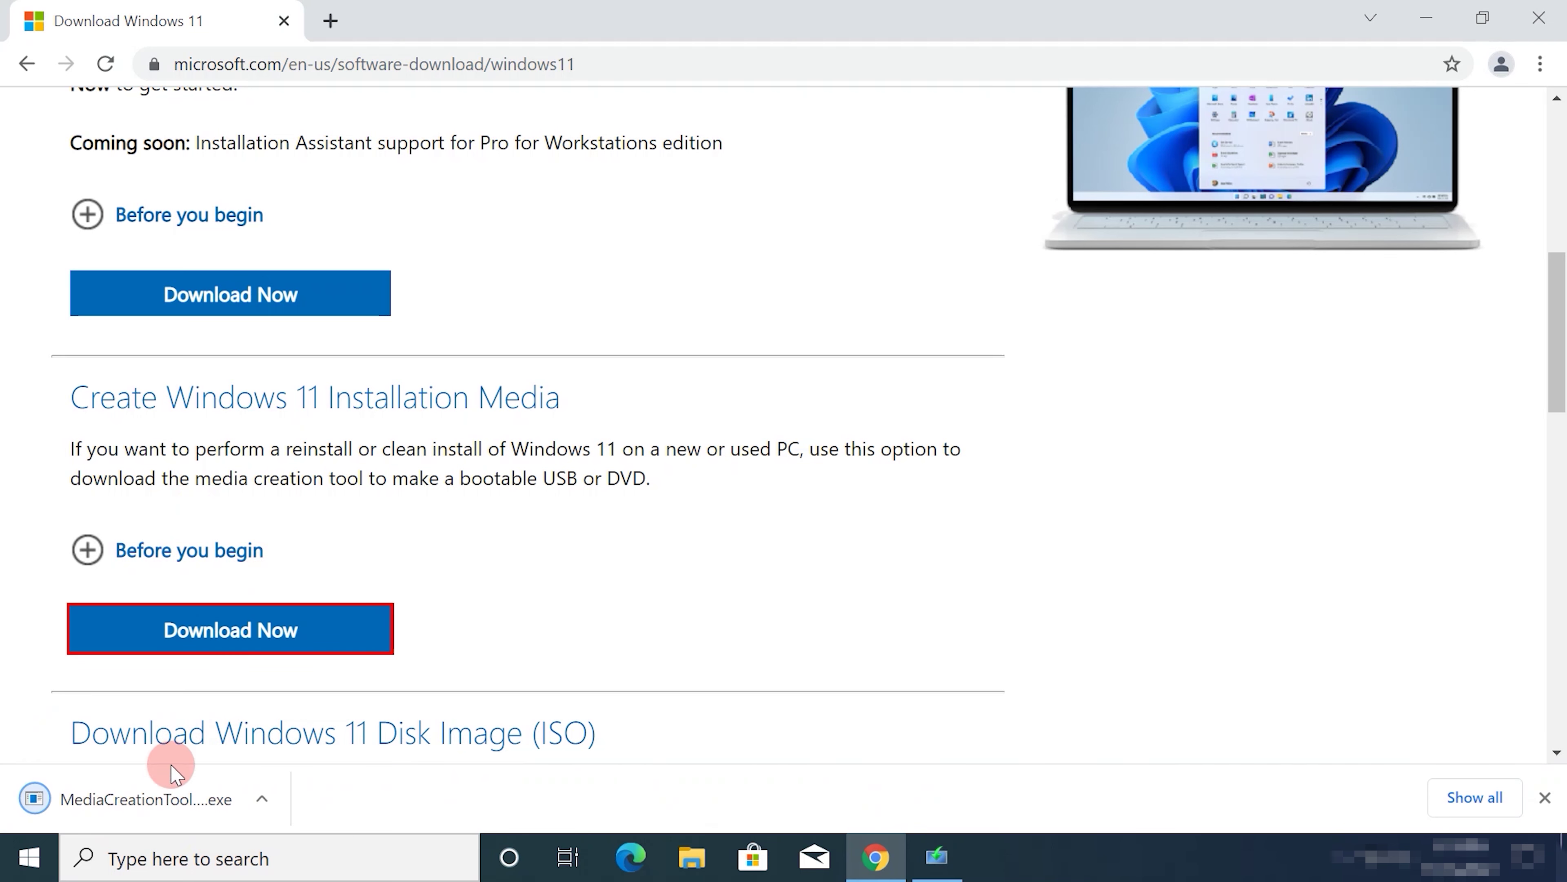
click(185, 799)
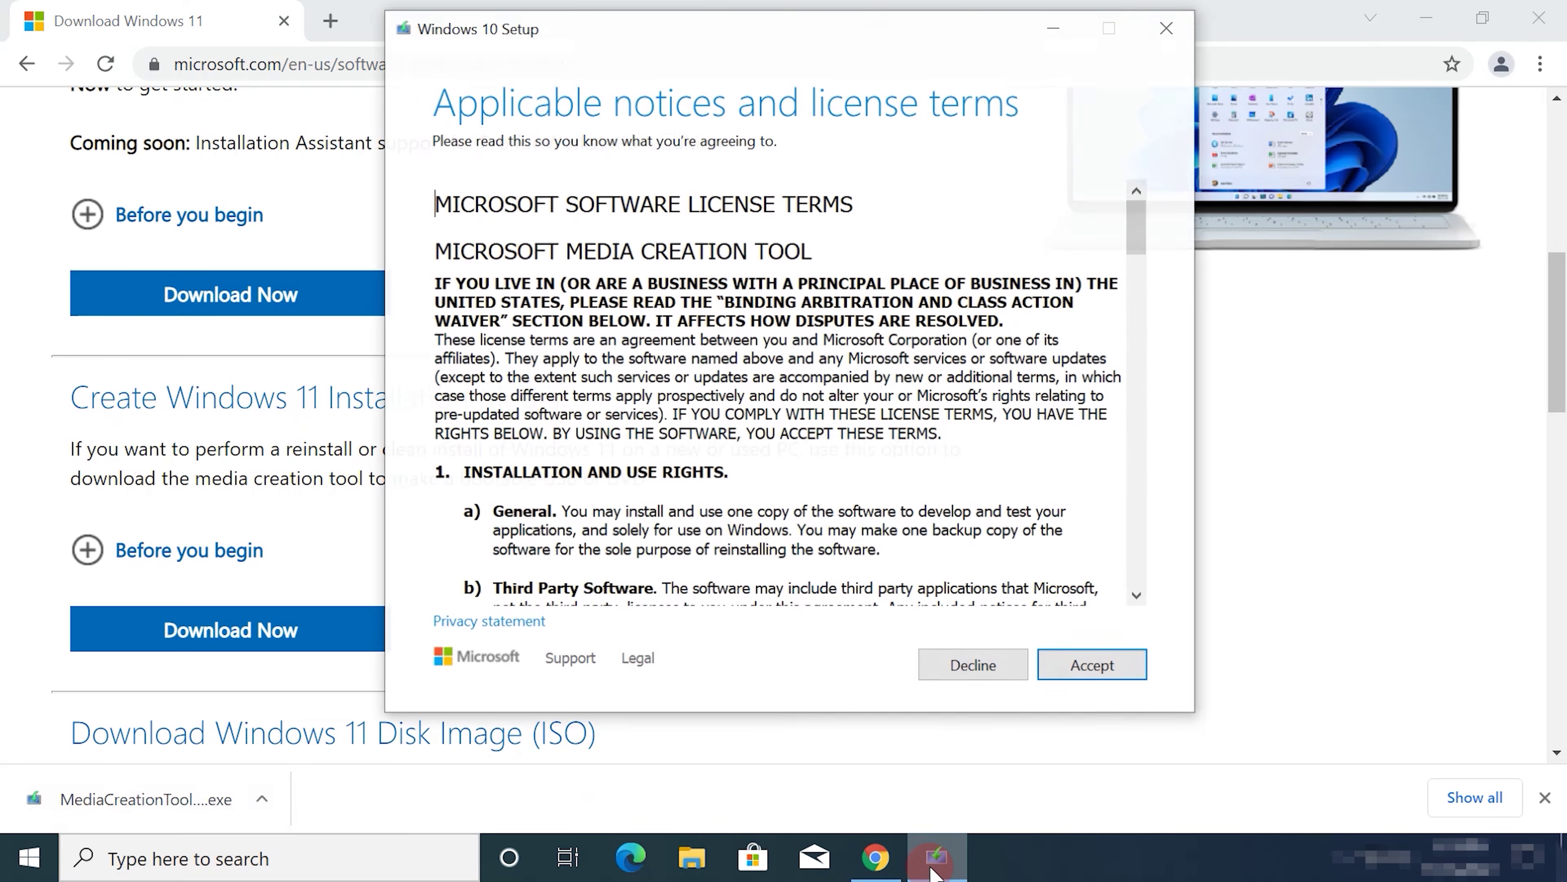
Step: Accept the license terms in the setup wizard and proceed with the Upgrade this PC now option
drag(1132, 236, 1114, 661)
click(1113, 662)
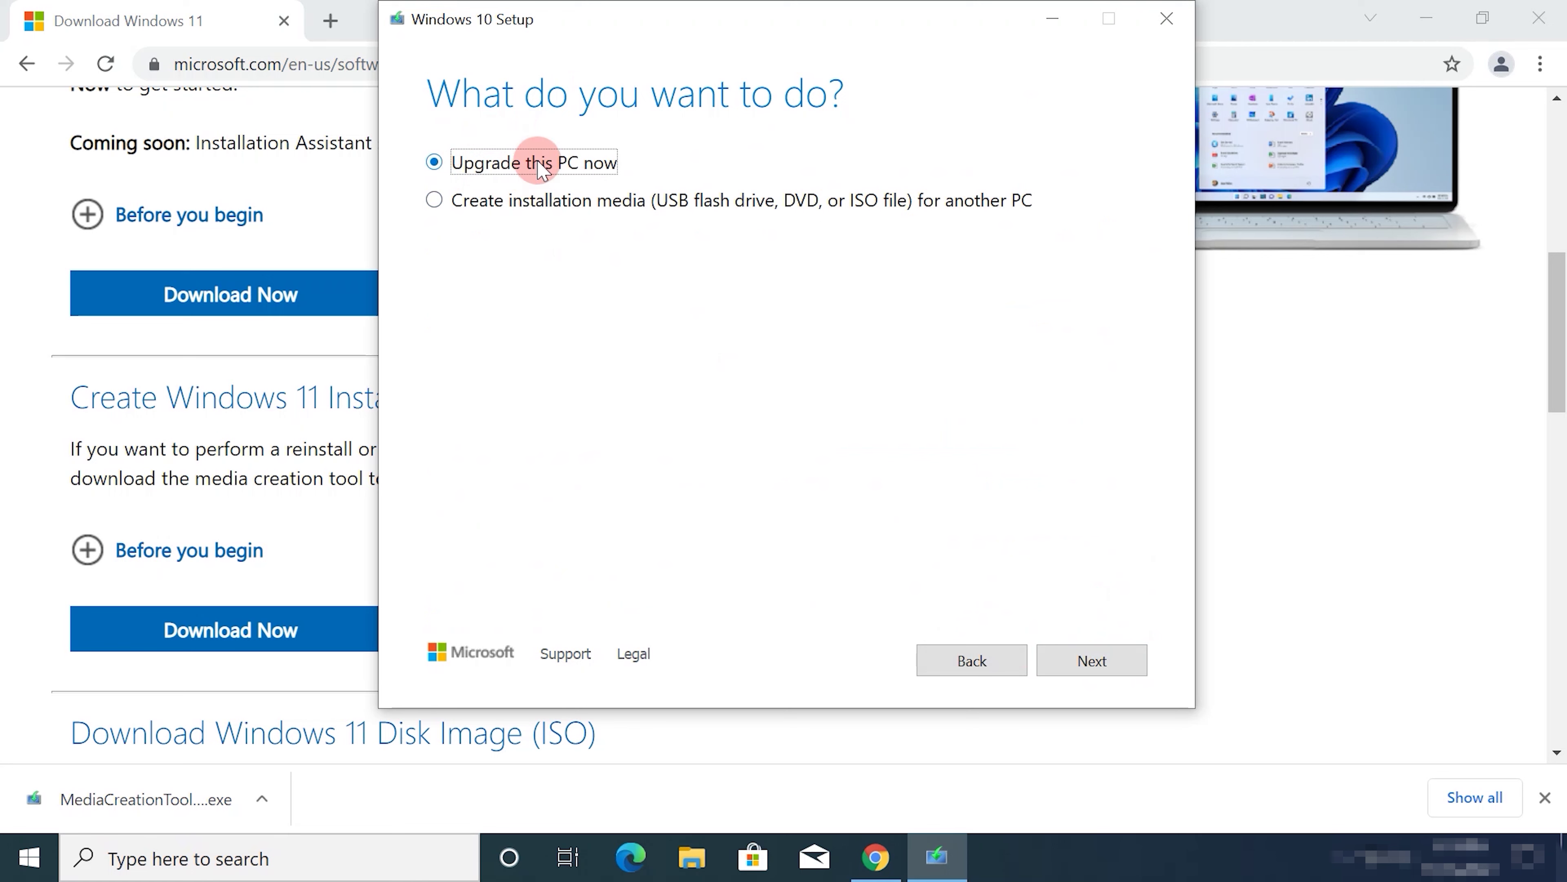
click(1089, 667)
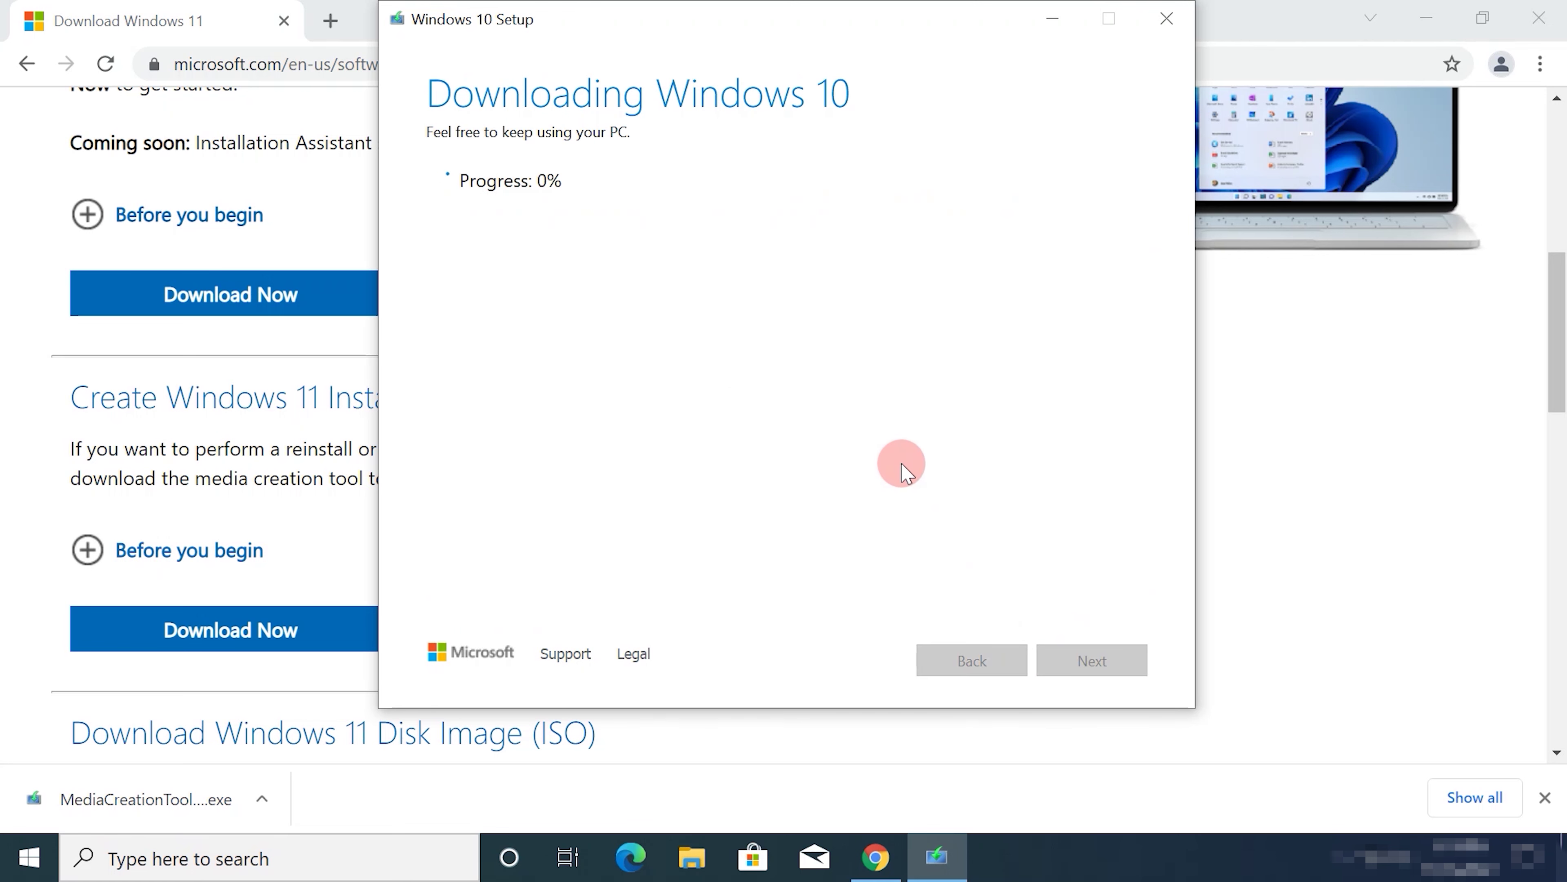